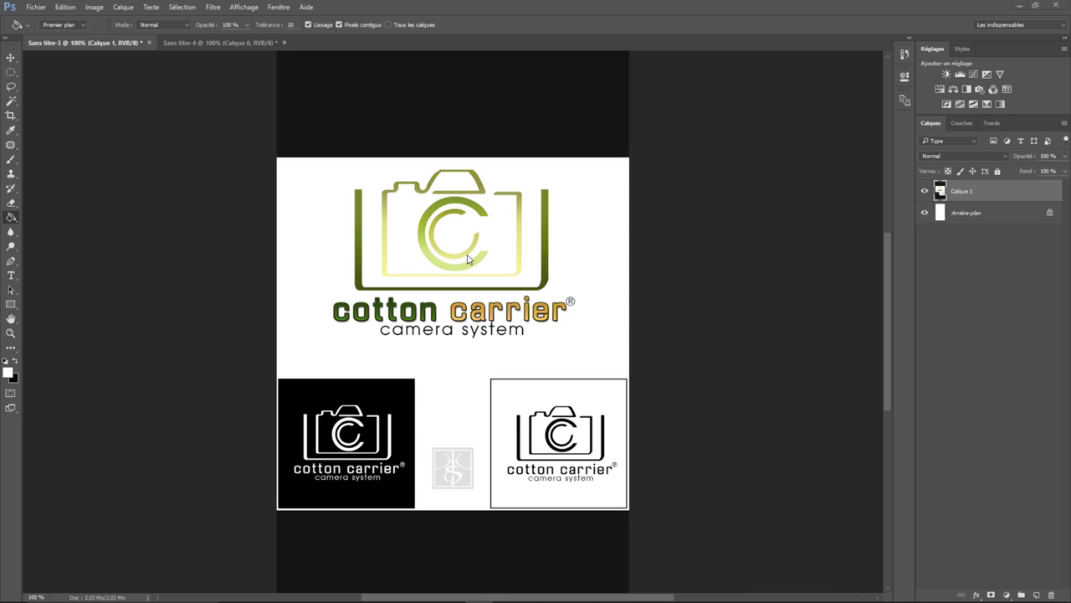
Switch to the Sans titre-4 document showing the Canon camera photo.
left_click(236, 44)
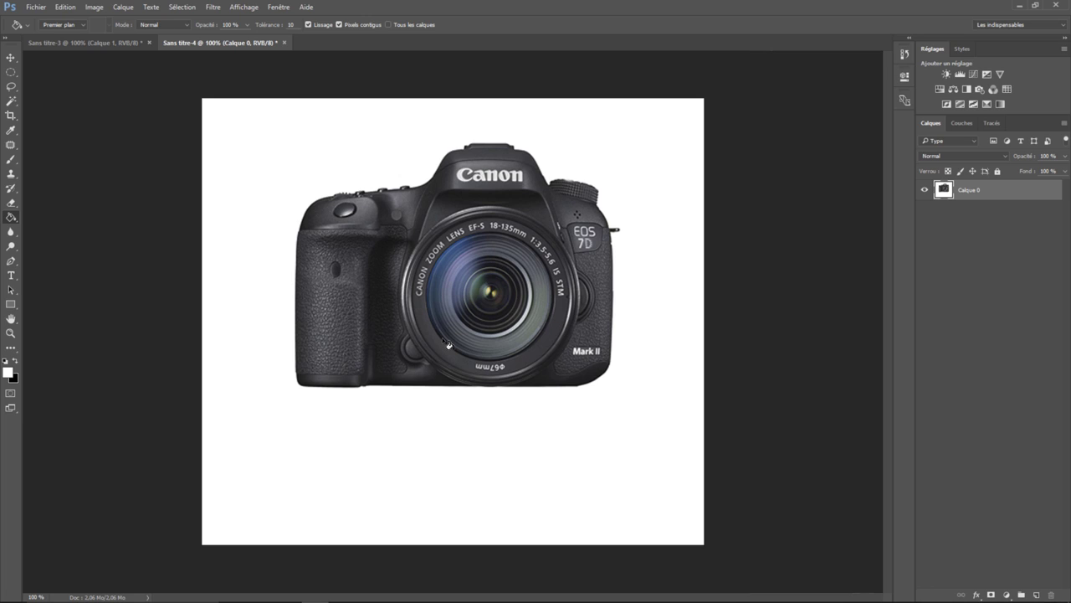
Select the camera by Magic Wand-picking the white background at tolerance 10, then inverting.
left_click(14, 102)
left_click(60, 112)
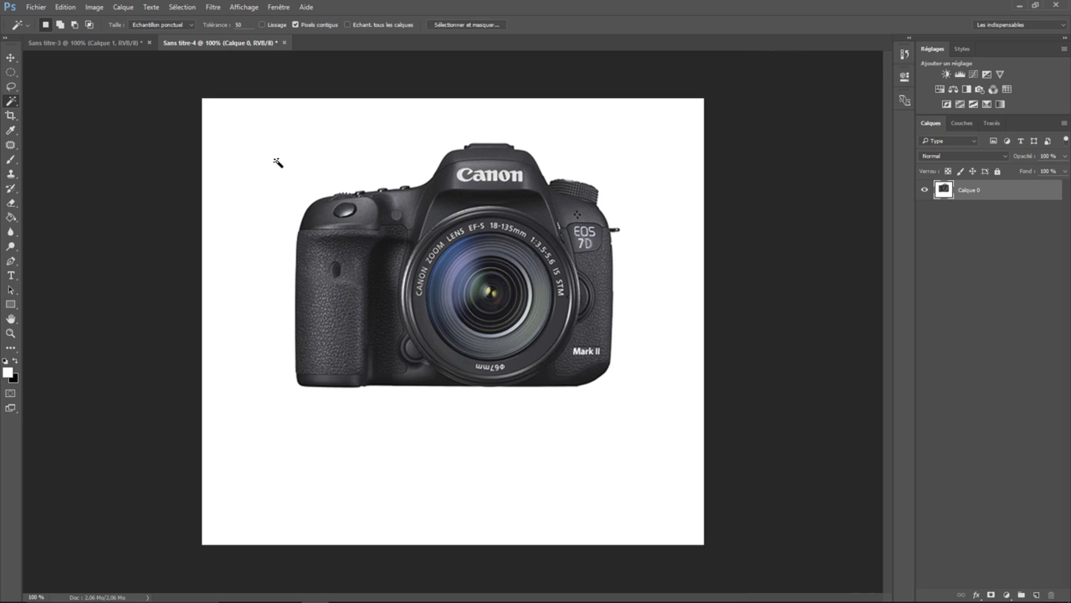
left_click(246, 25)
left_click(263, 181)
left_click(182, 7)
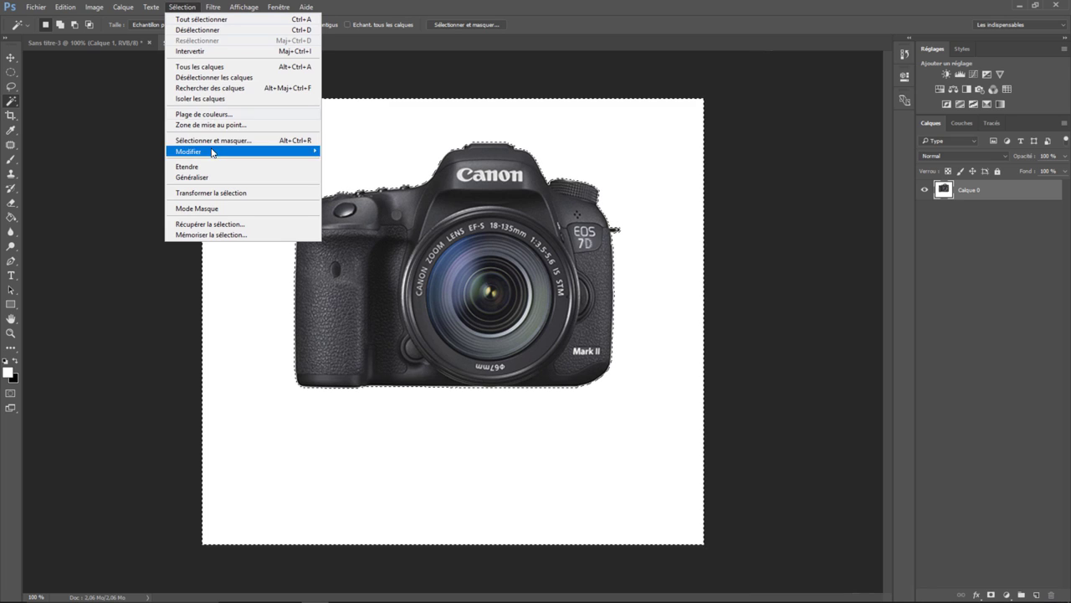
left_click(194, 51)
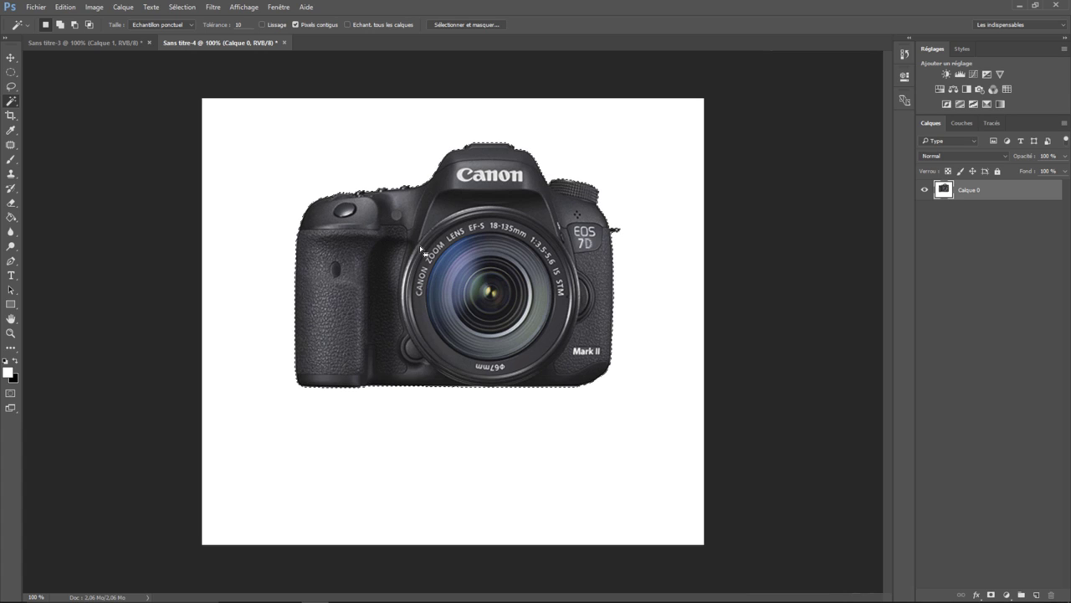
Refine the camera selection with Lissage 100 and Décalage du contour -100%.
left_click(461, 26)
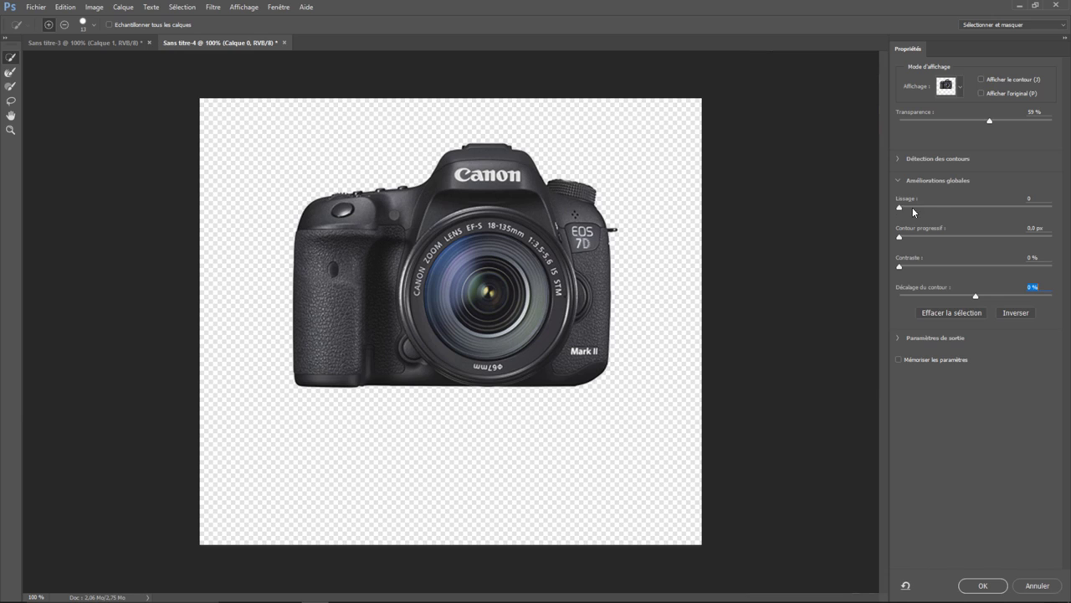
left_click_drag(899, 208, 1064, 215)
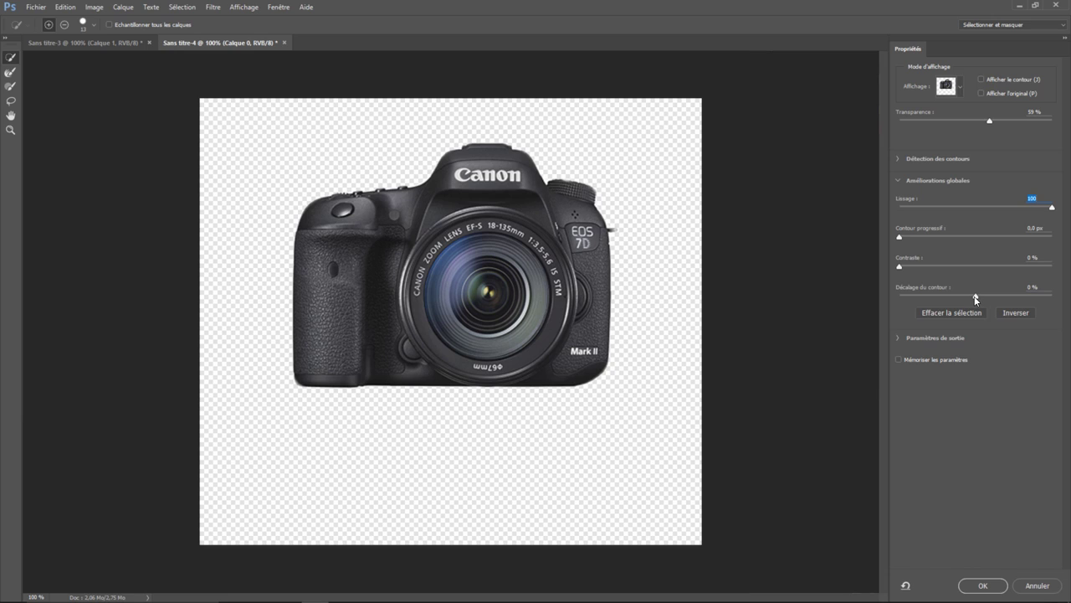
mouse_move(975, 299)
left_mouse_down()
mouse_move(869, 304)
mouse_move(891, 305)
mouse_move(883, 300)
left_mouse_up()
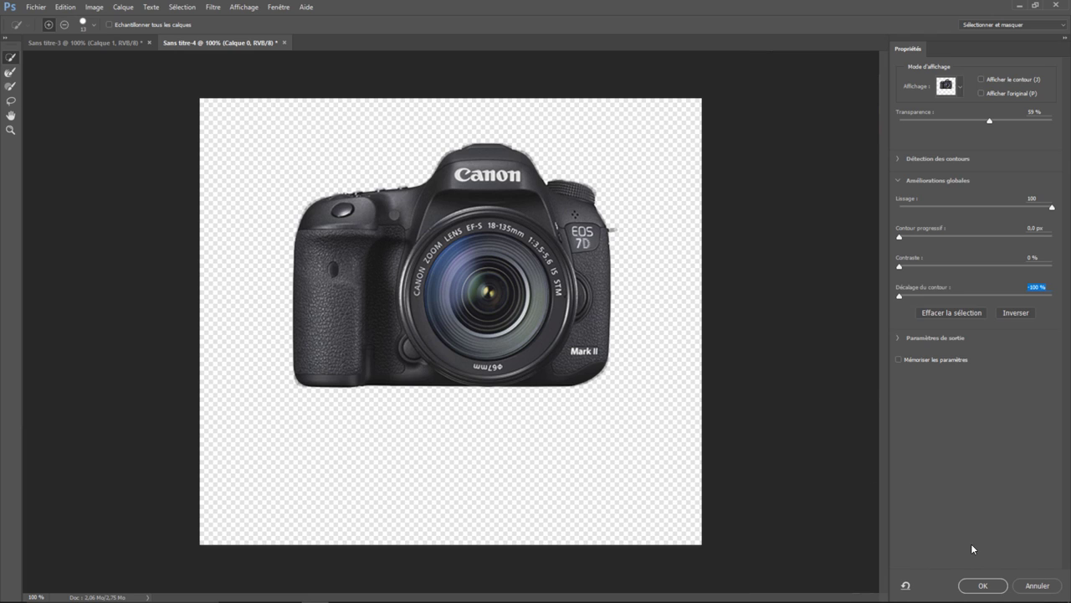
left_click(983, 585)
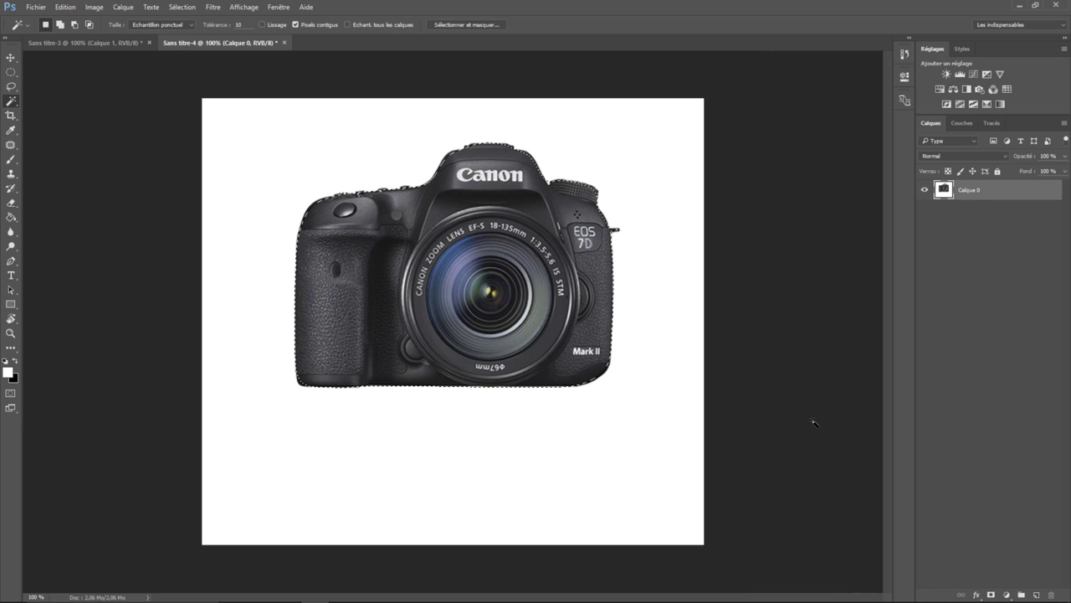
Fill the camera selection with black on a new Calque 1, deselect, and hide Calque 0.
left_click(1036, 595)
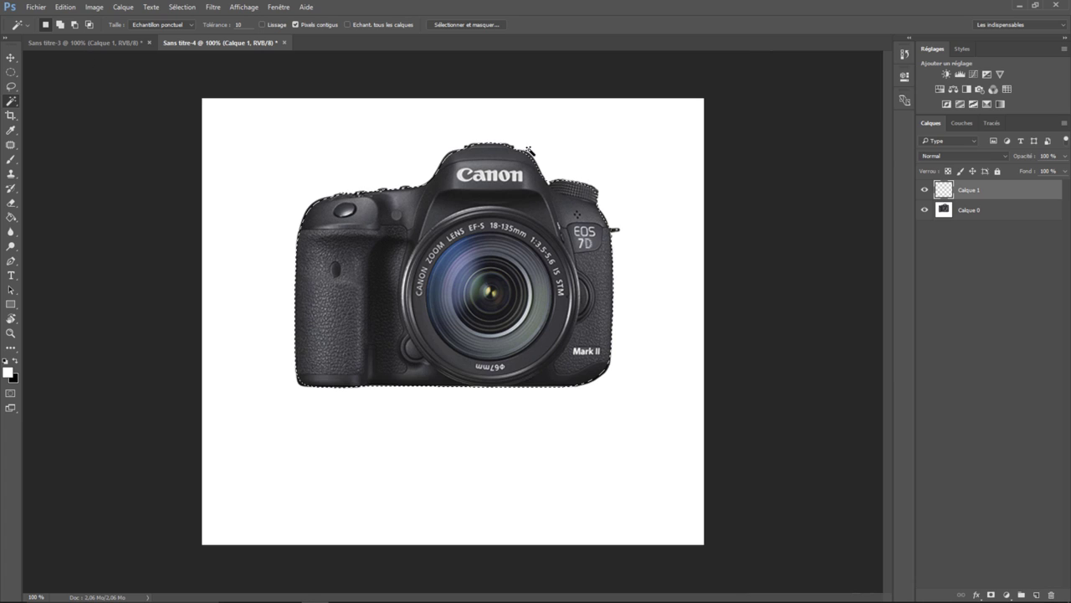
left_click(65, 6)
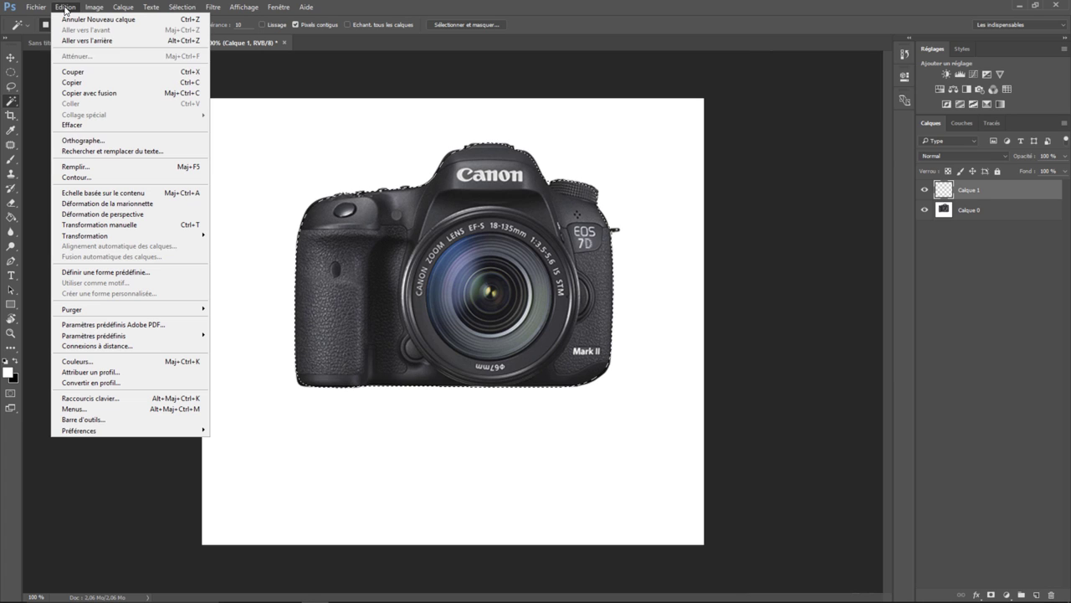
left_click(80, 166)
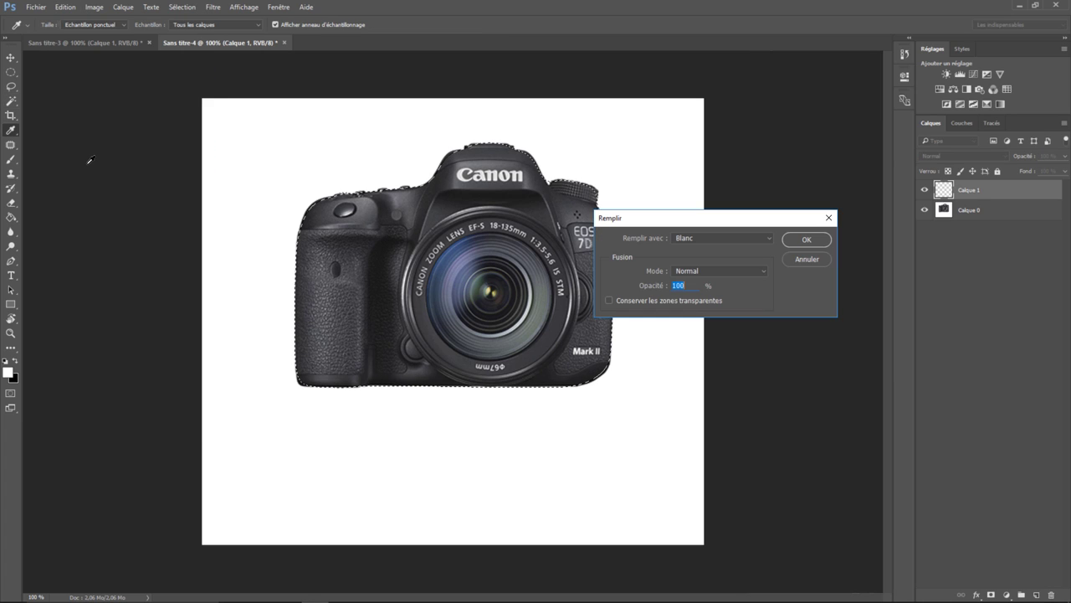
left_click(722, 238)
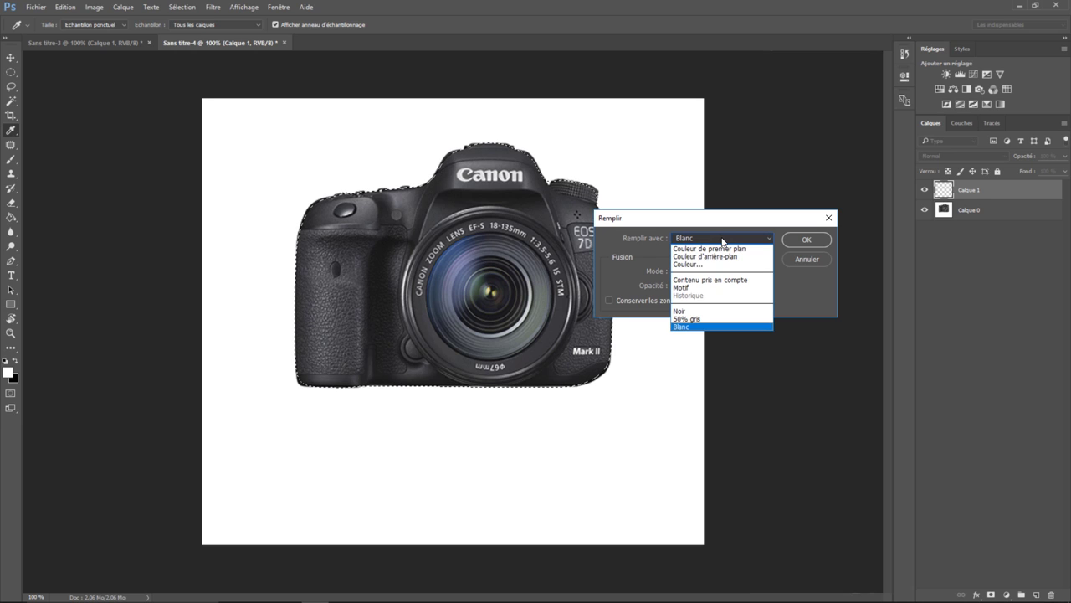
left_click(701, 313)
left_click(806, 241)
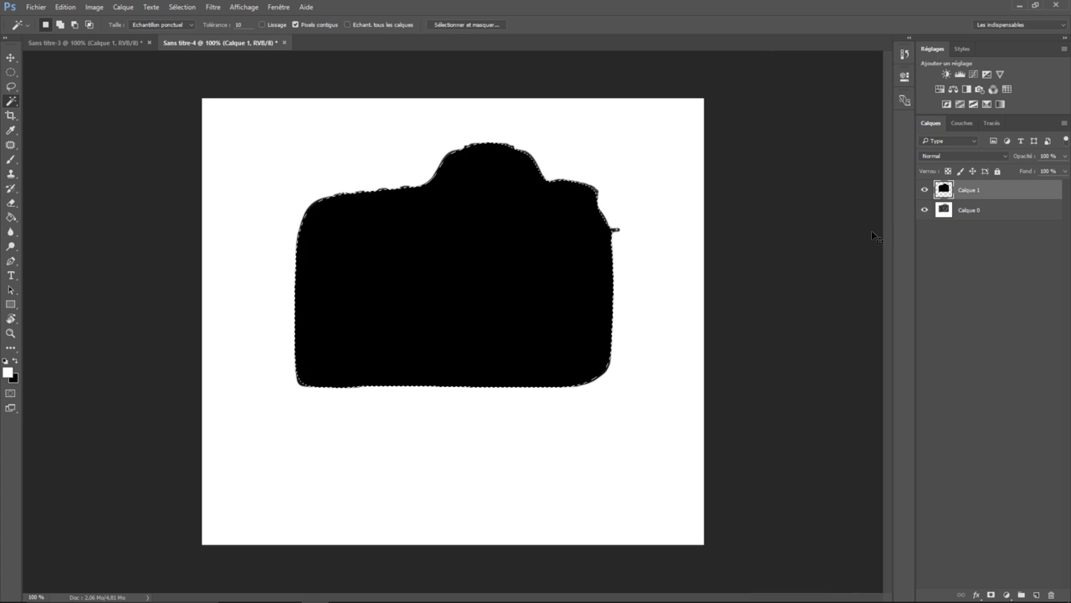
key("ctrl+d")
left_click(925, 211)
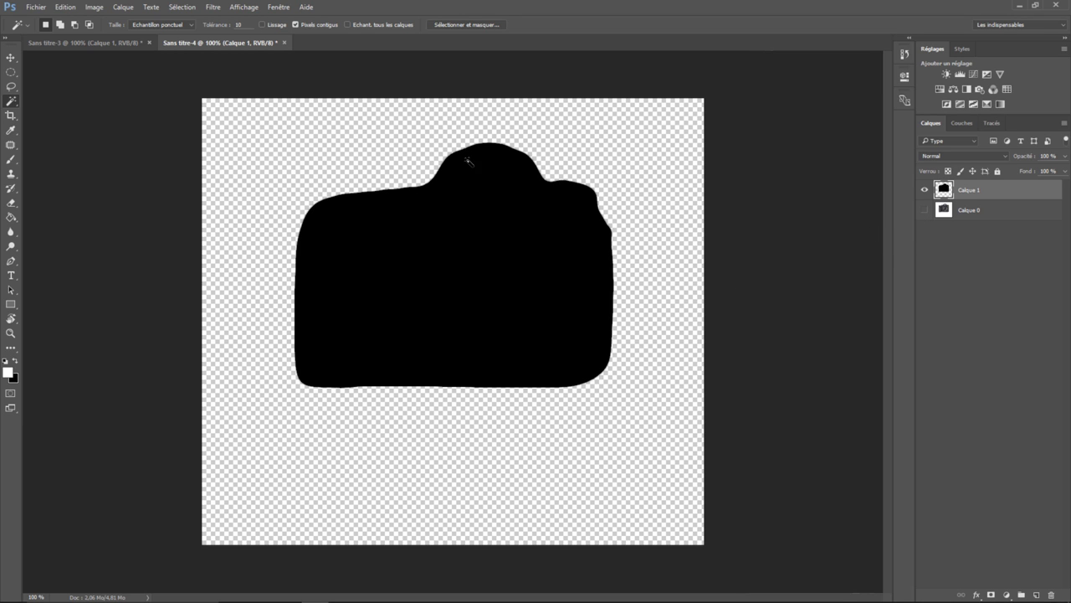
Duplicate the black silhouette layer as Calque 1 copie.
left_click(925, 212)
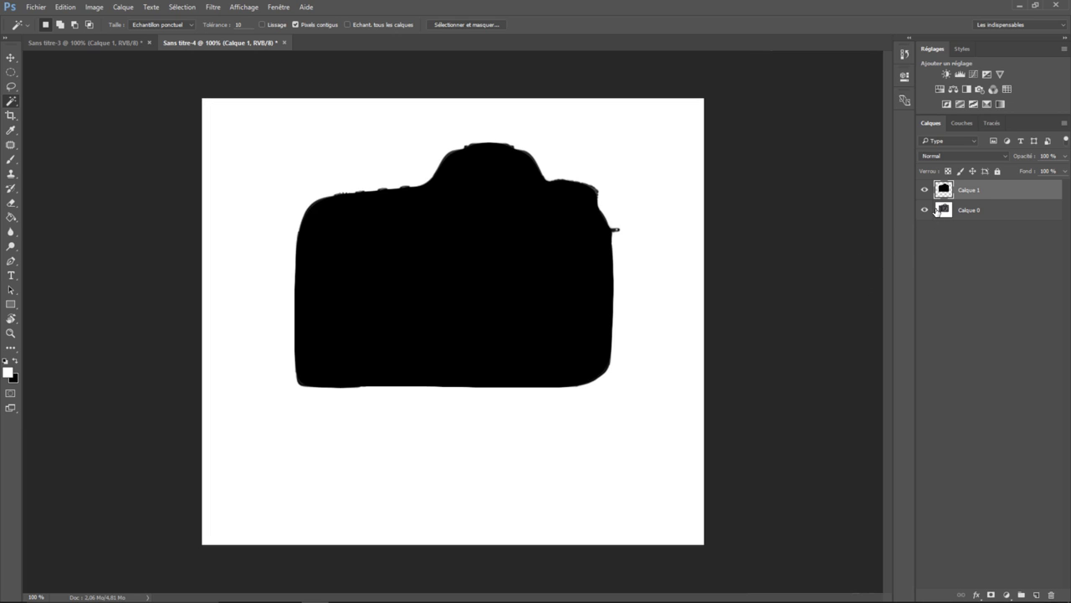
left_click(924, 212)
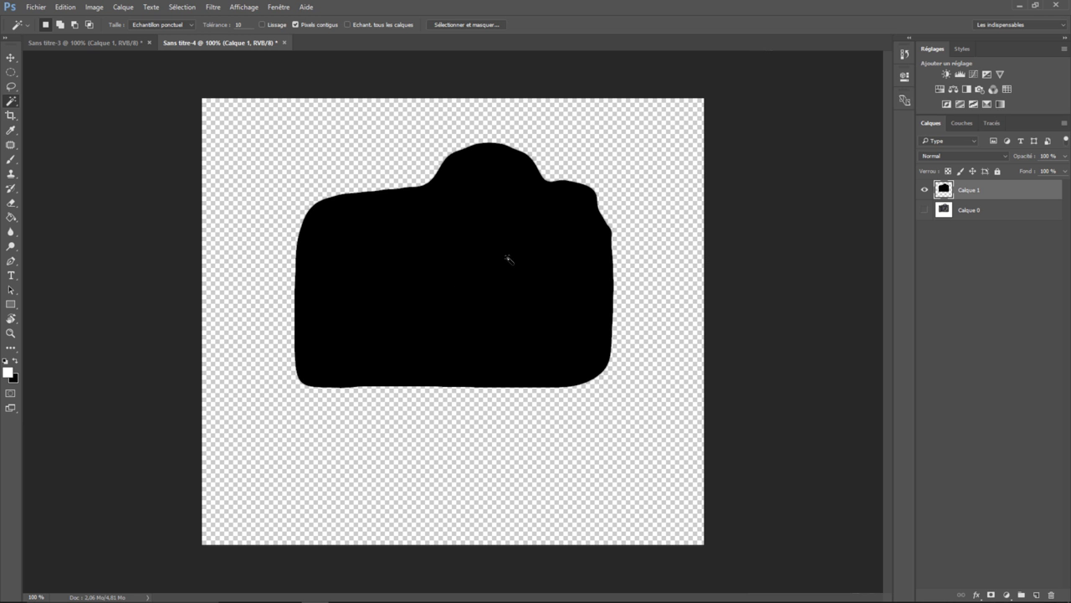
right_click(976, 193)
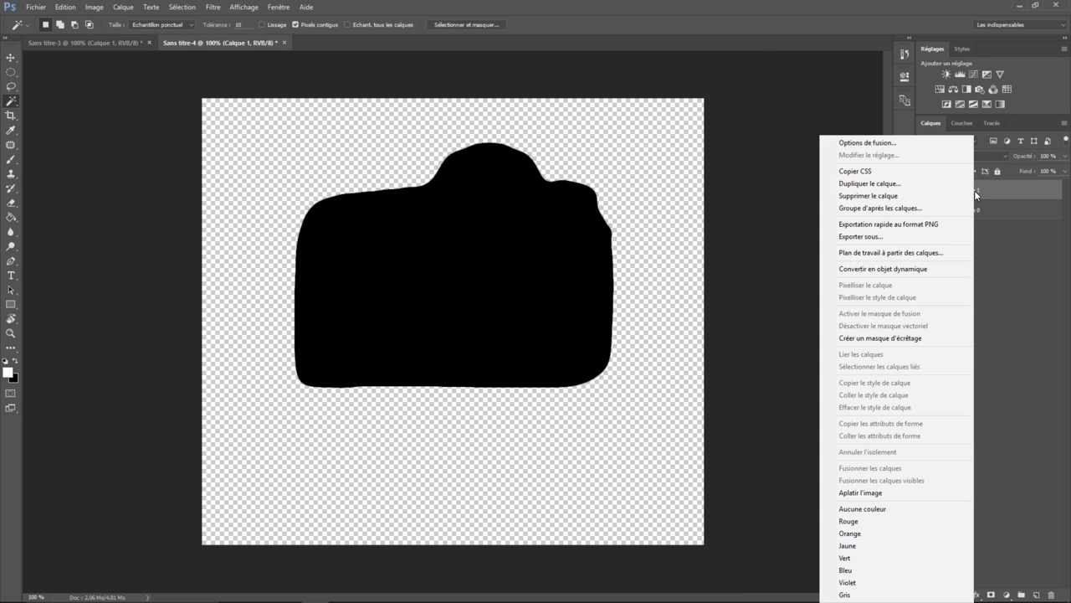
left_click(888, 185)
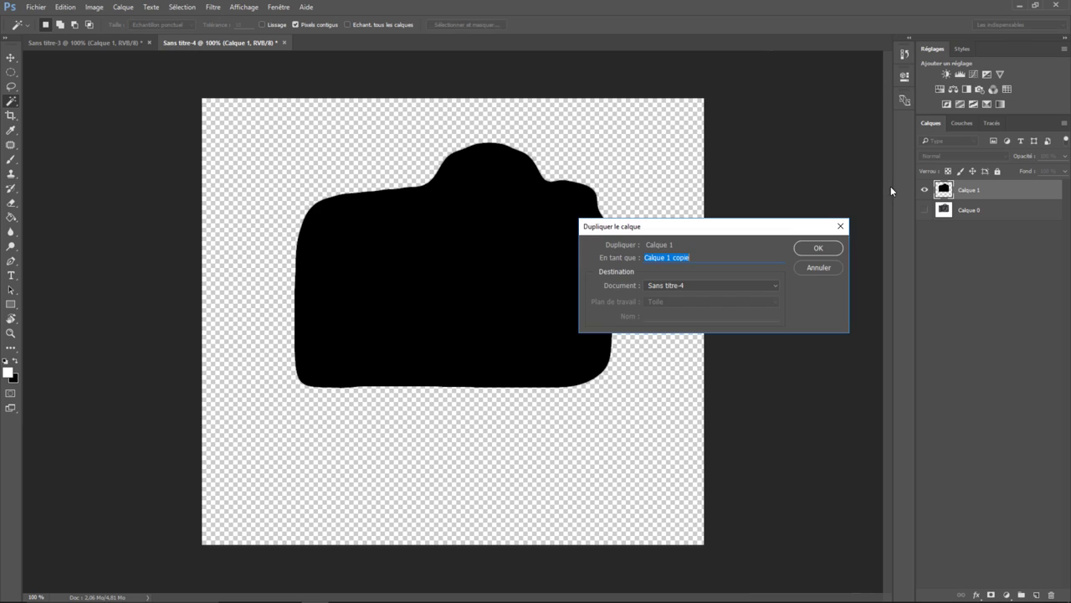
left_click(818, 248)
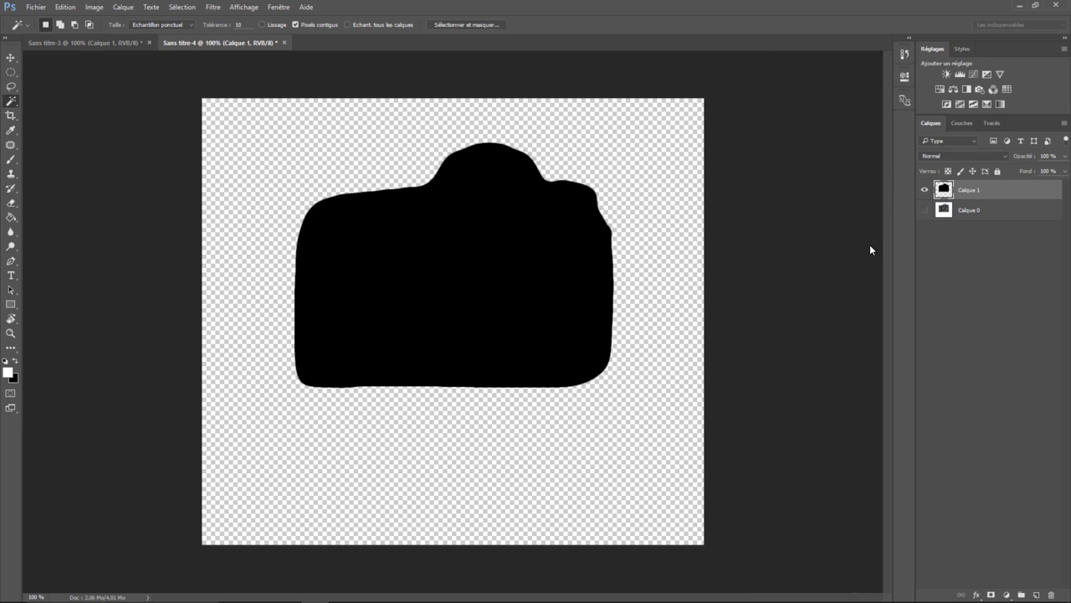
Invert Calque 1 copie to white with Négatif and begin a free transform.
left_click(66, 10)
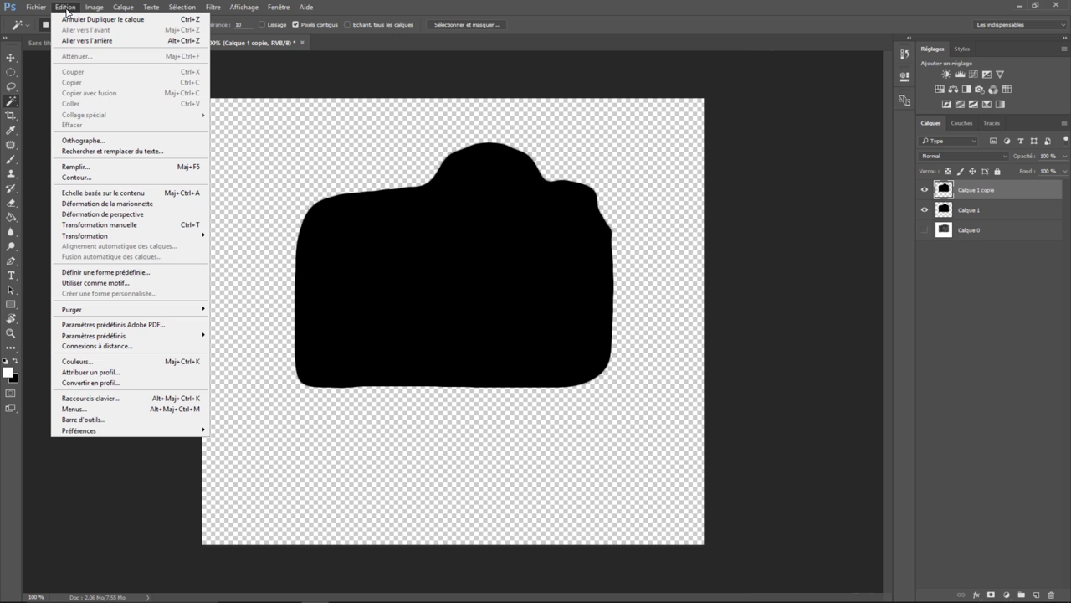
mouse_move(105, 35)
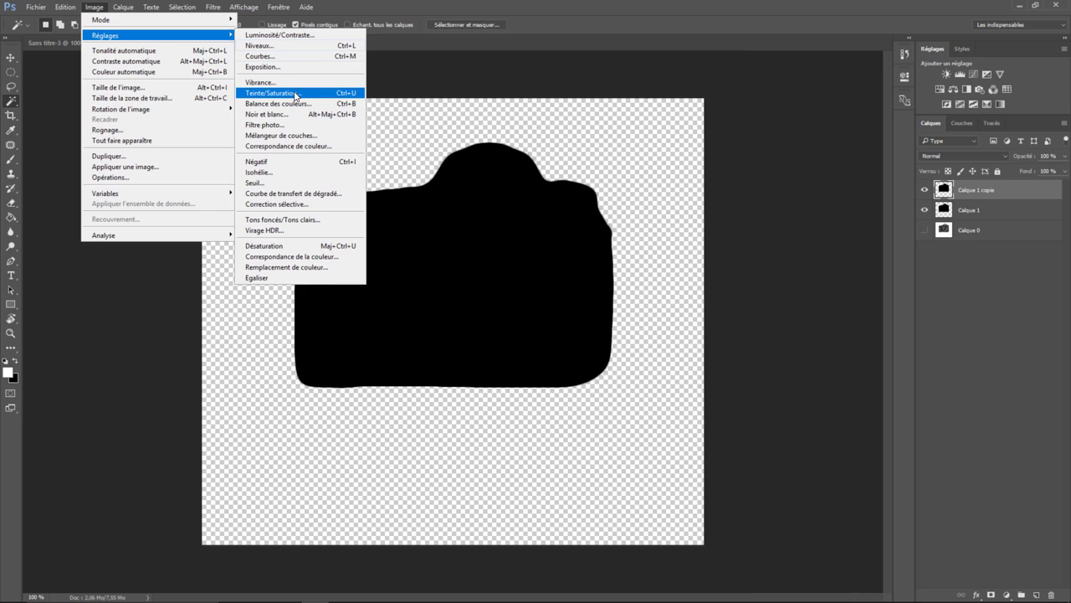
left_click(292, 170)
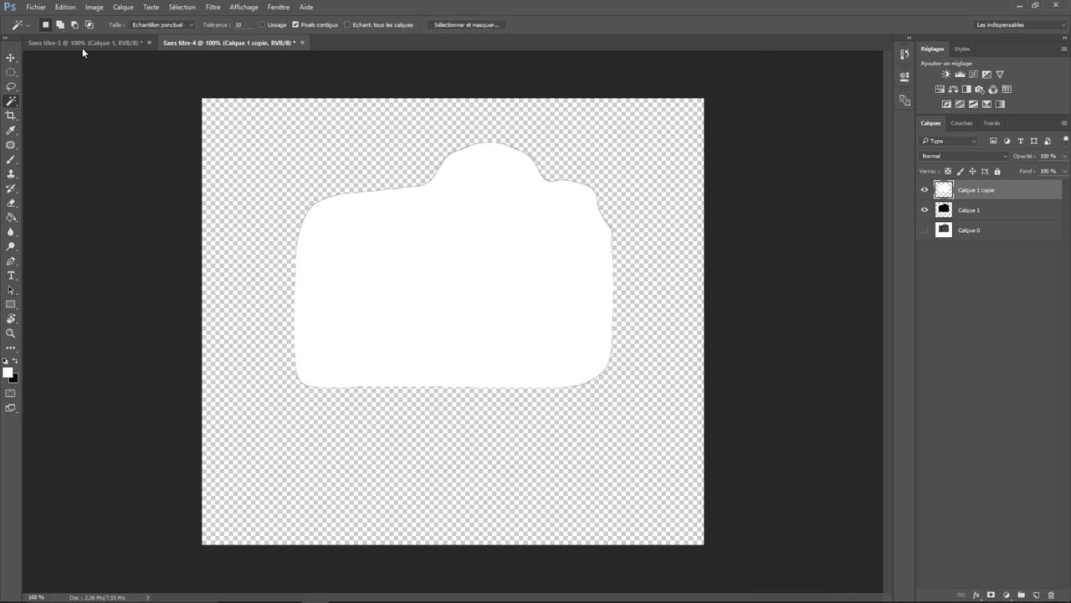
left_click(65, 6)
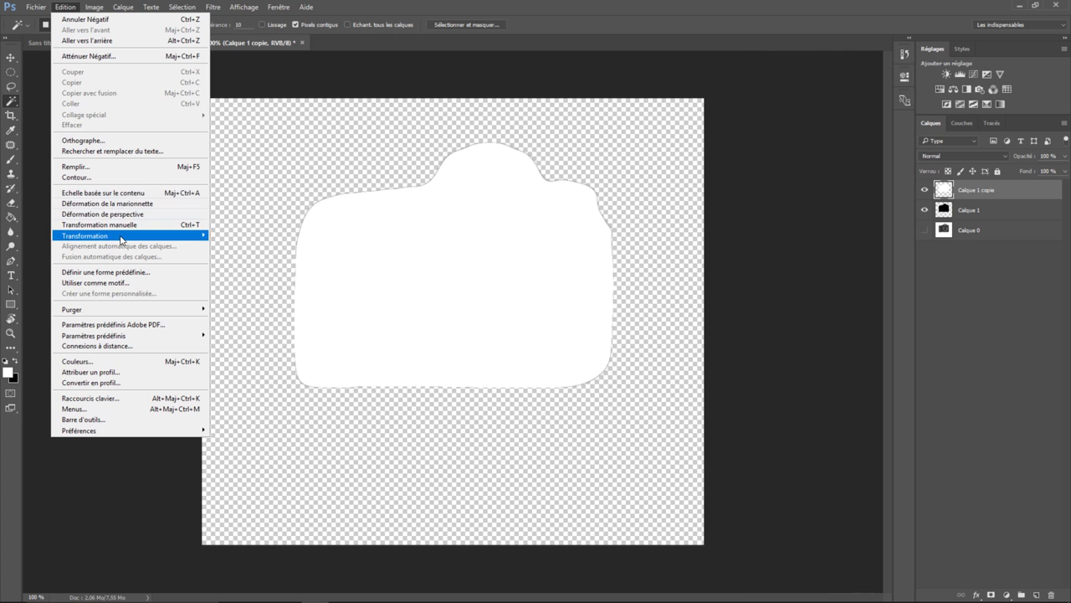
mouse_move(85, 235)
left_click(251, 251)
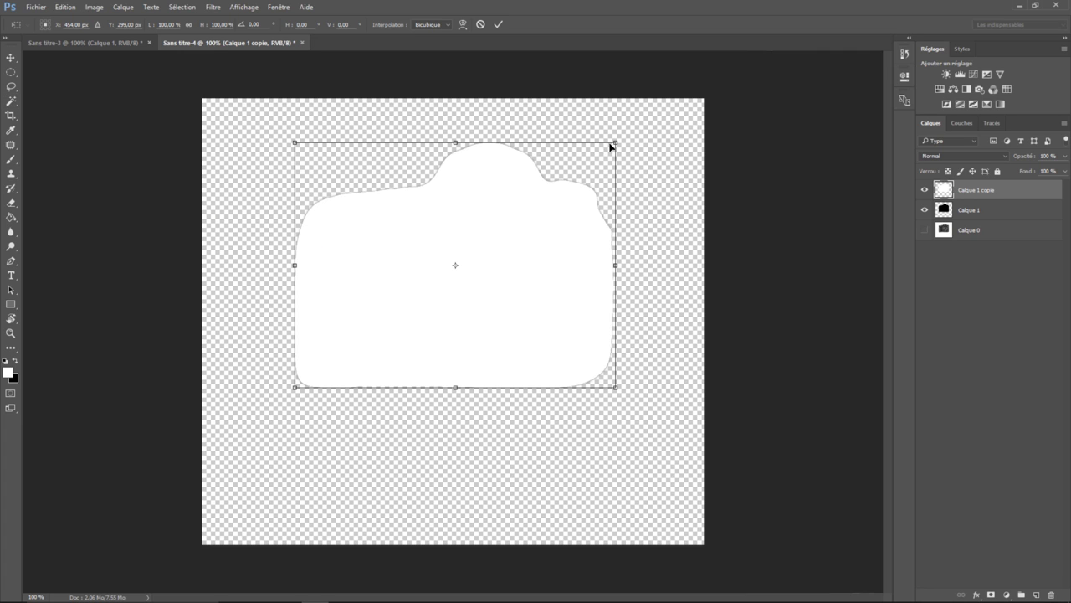
Scale the white copy to about 90% inside the silhouette and warp its left edge evenly.
left_click_drag(613, 143, 586, 172)
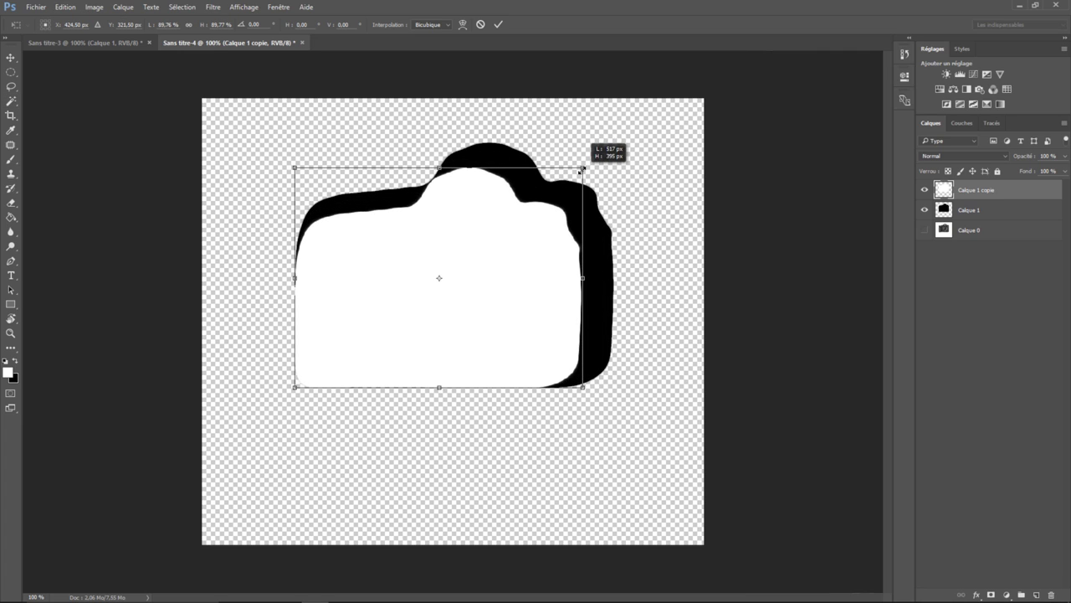
left_click_drag(472, 253, 490, 248)
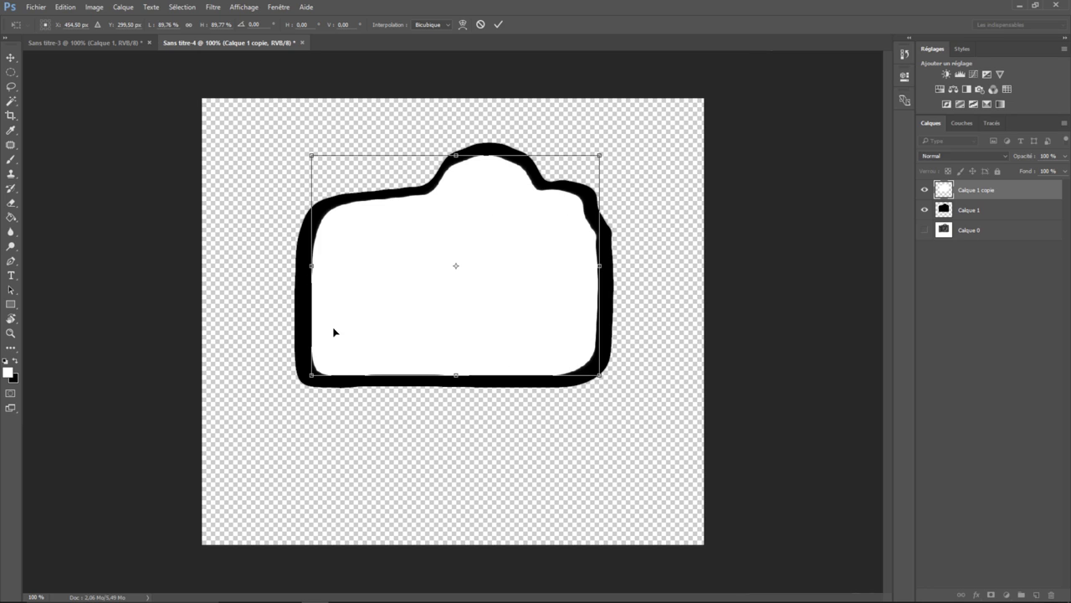
left_click(65, 6)
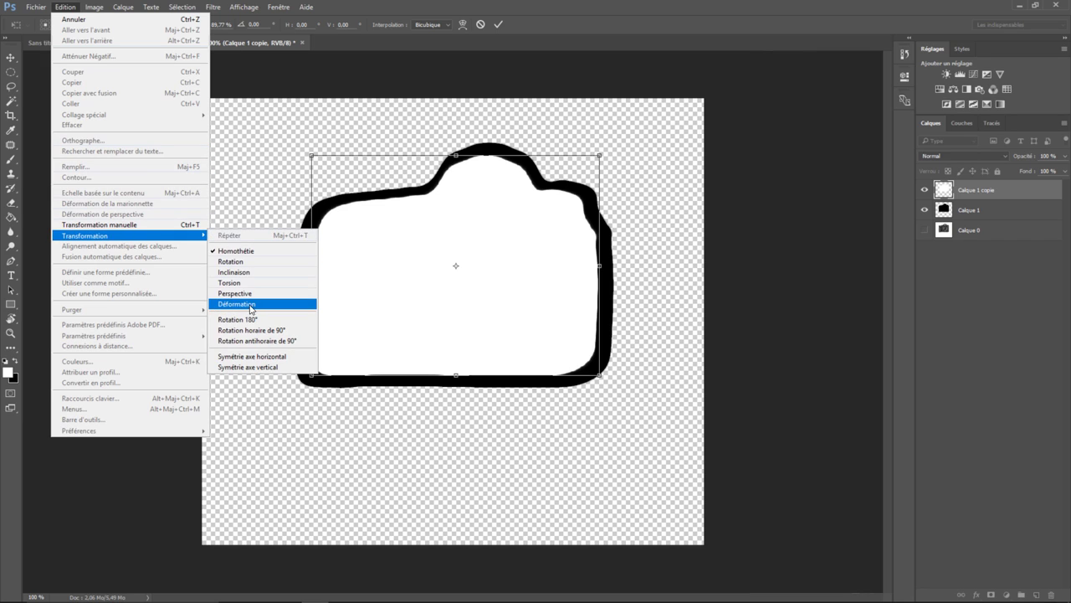
left_click(254, 308)
left_click_drag(312, 228, 294, 231)
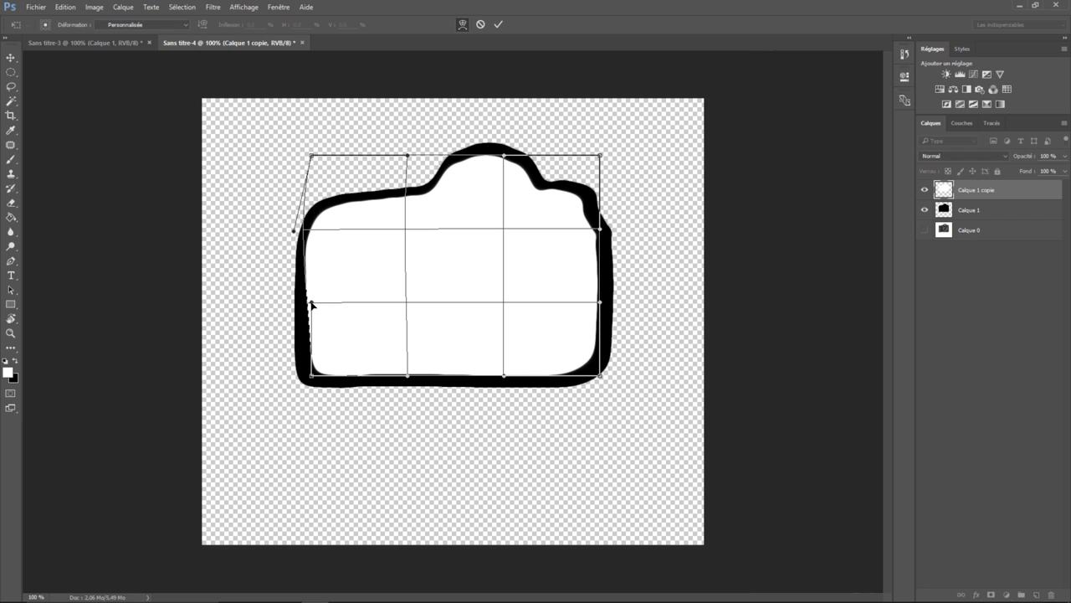
left_click_drag(311, 302, 305, 307)
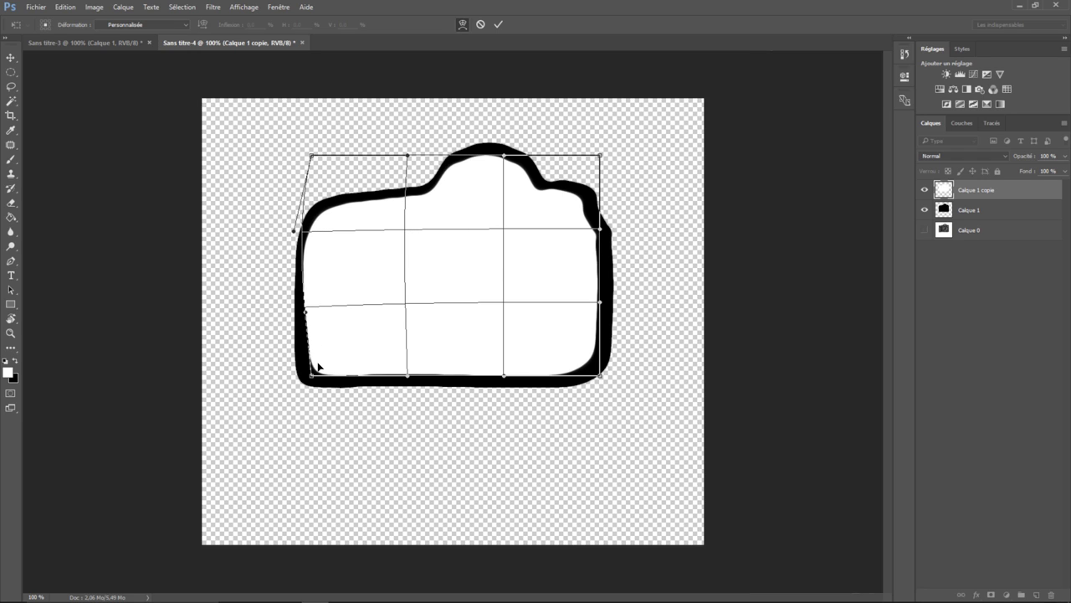
left_click_drag(310, 378, 305, 378)
left_click_drag(305, 314, 302, 315)
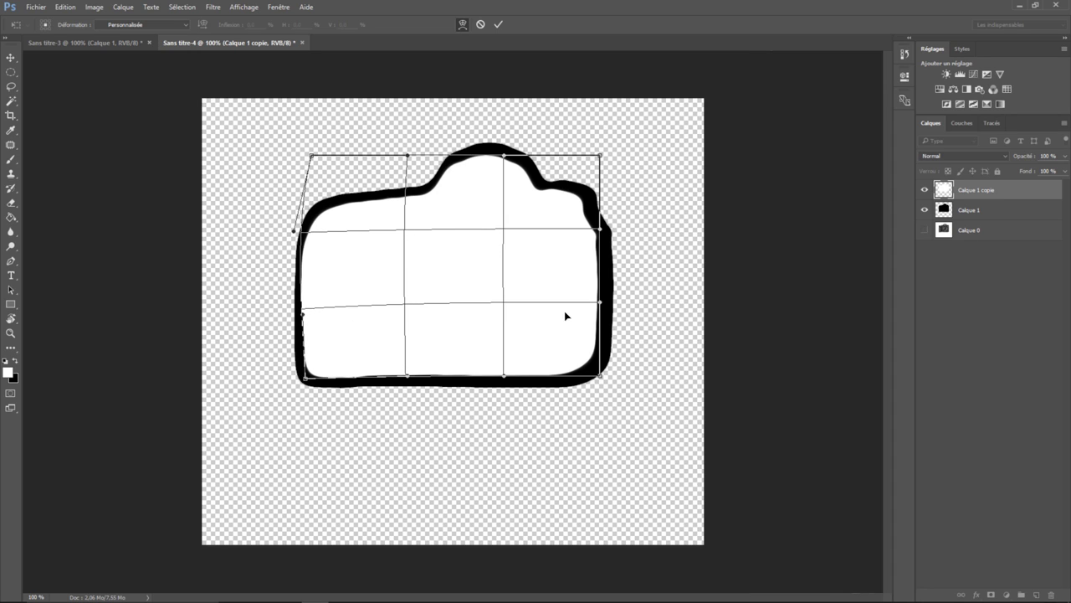
left_click_drag(294, 232, 305, 231)
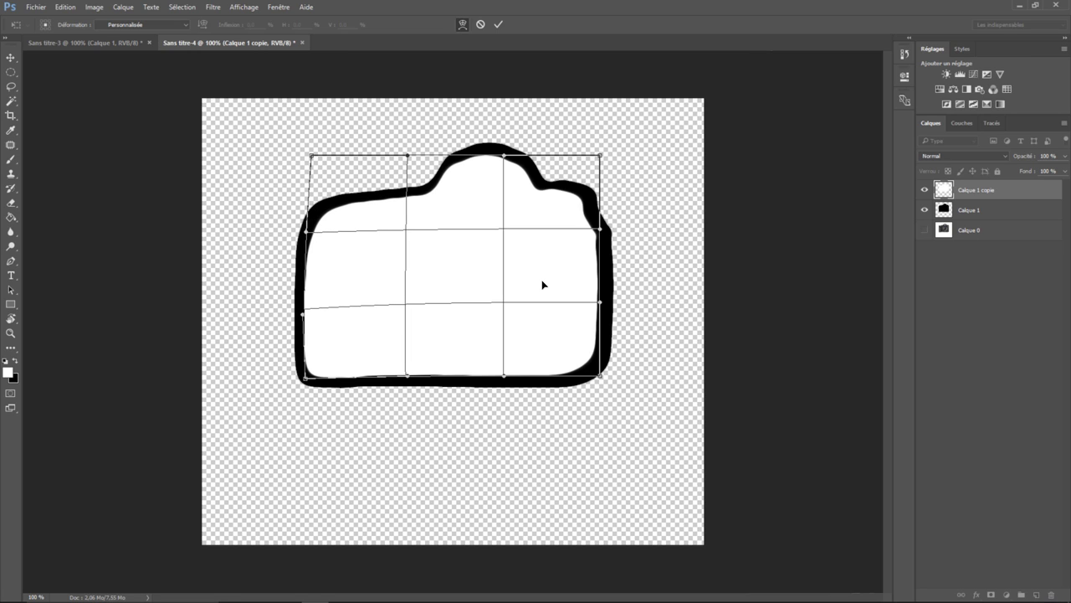
key("w")
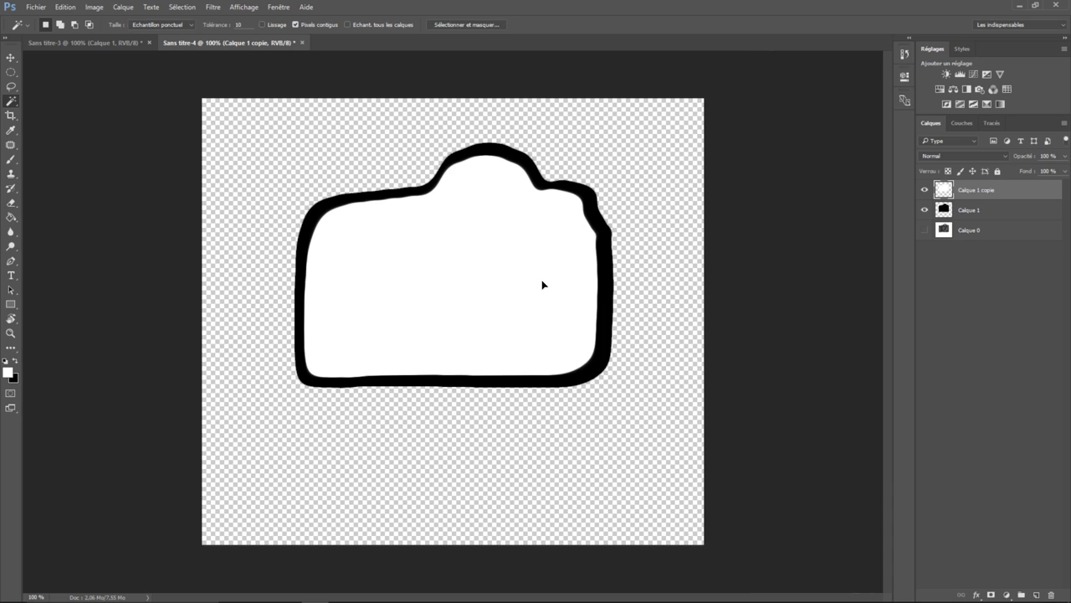
left_click(127, 44)
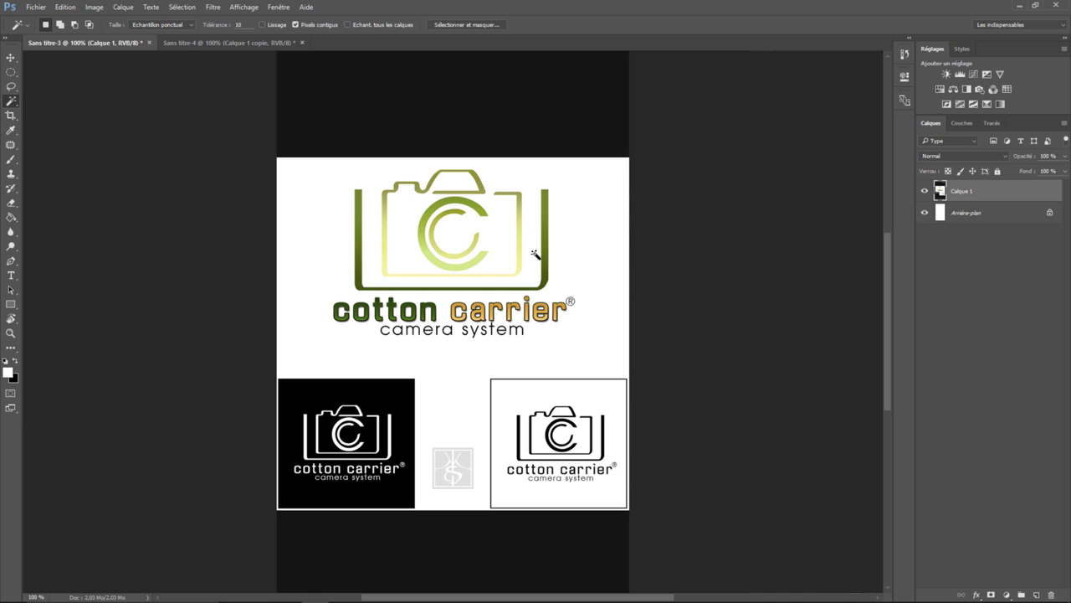
left_click(246, 44)
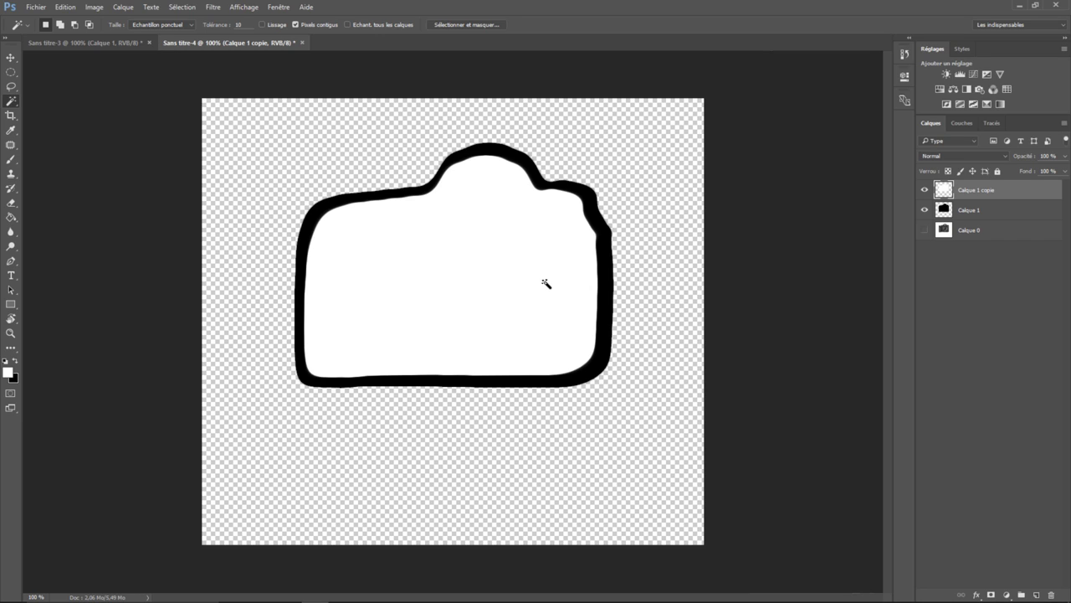
left_click(976, 210)
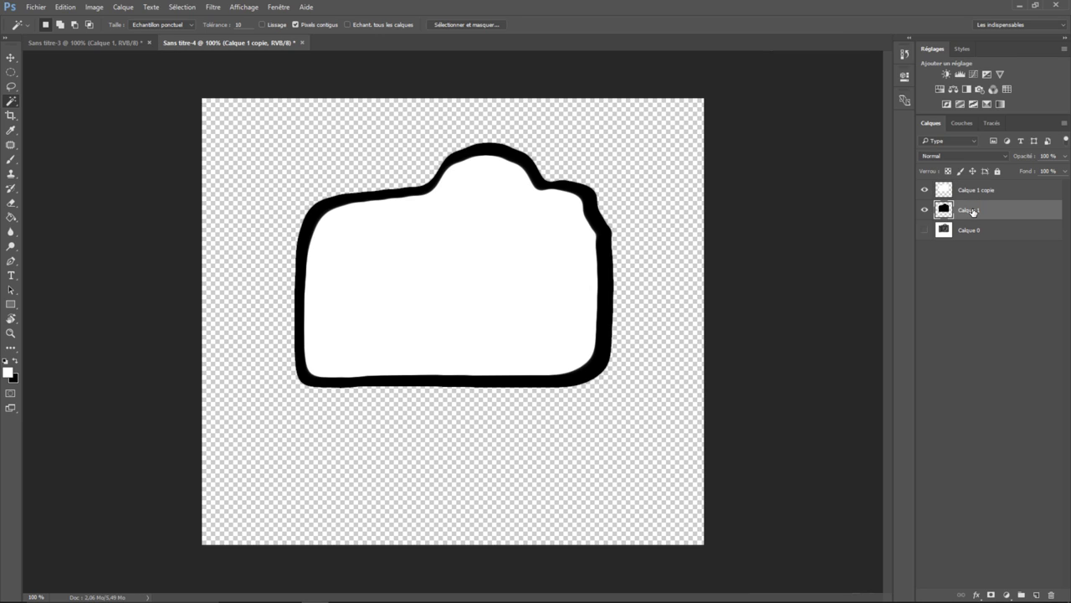
left_click(66, 6)
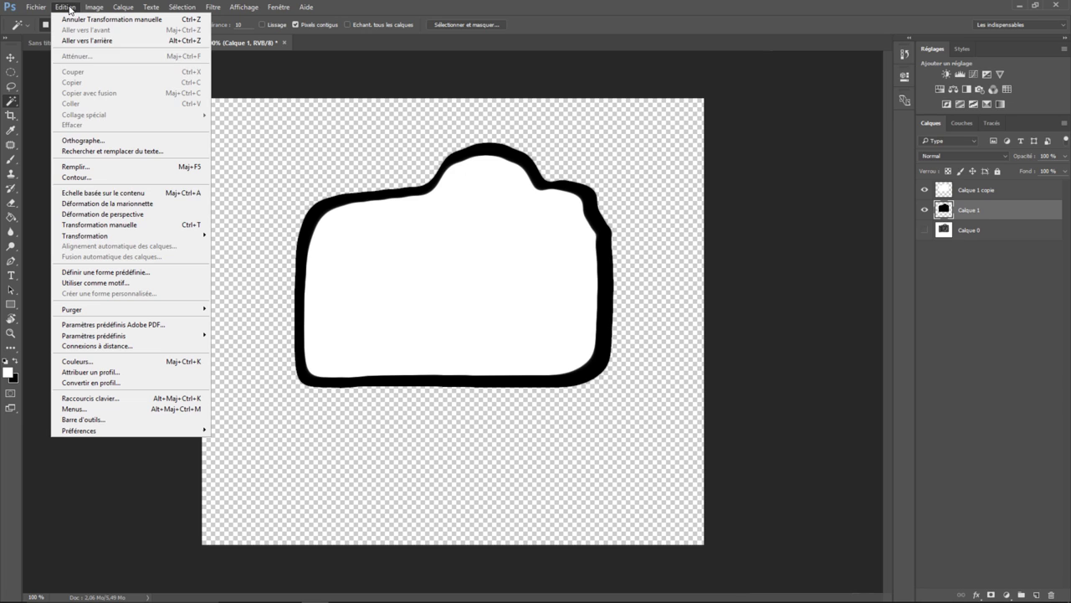
mouse_move(85, 235)
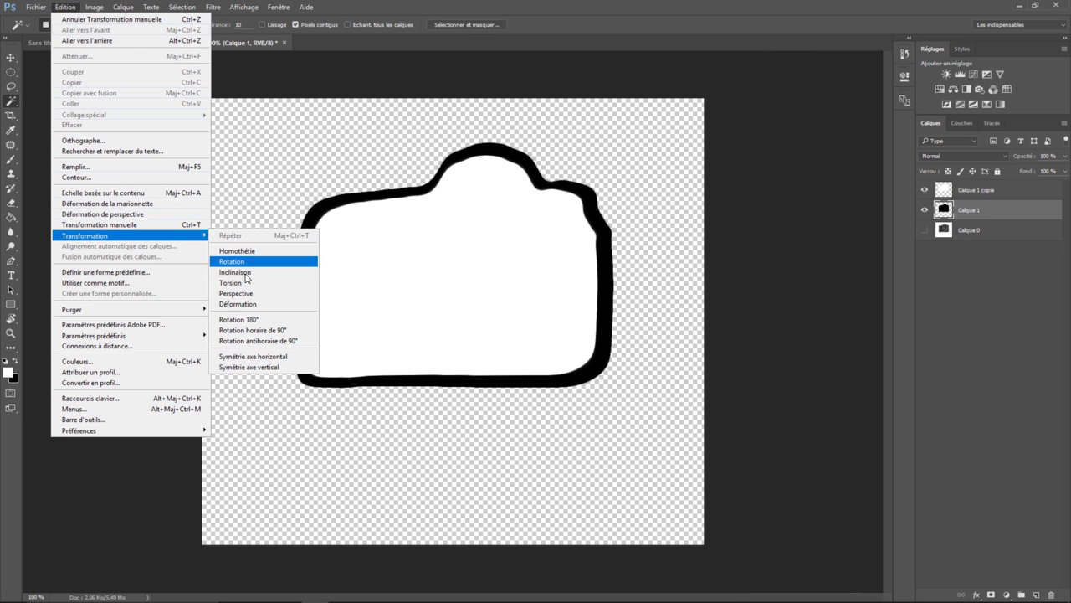
left_click(249, 305)
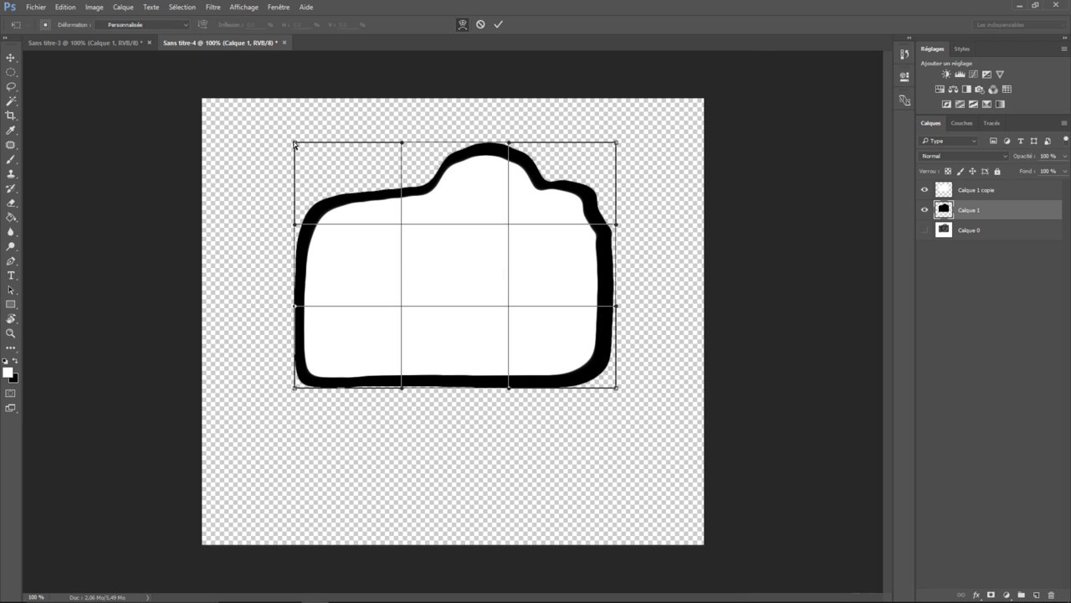
mouse_move(294, 144)
left_mouse_down()
mouse_move(261, 126)
mouse_move(277, 138)
left_mouse_up()
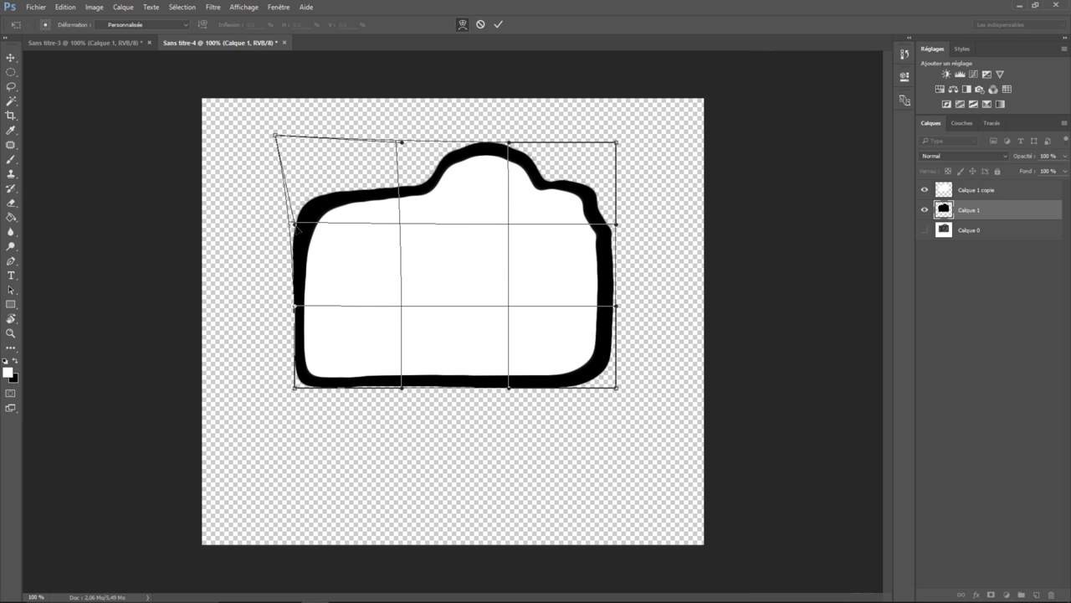
left_click_drag(296, 226, 301, 217)
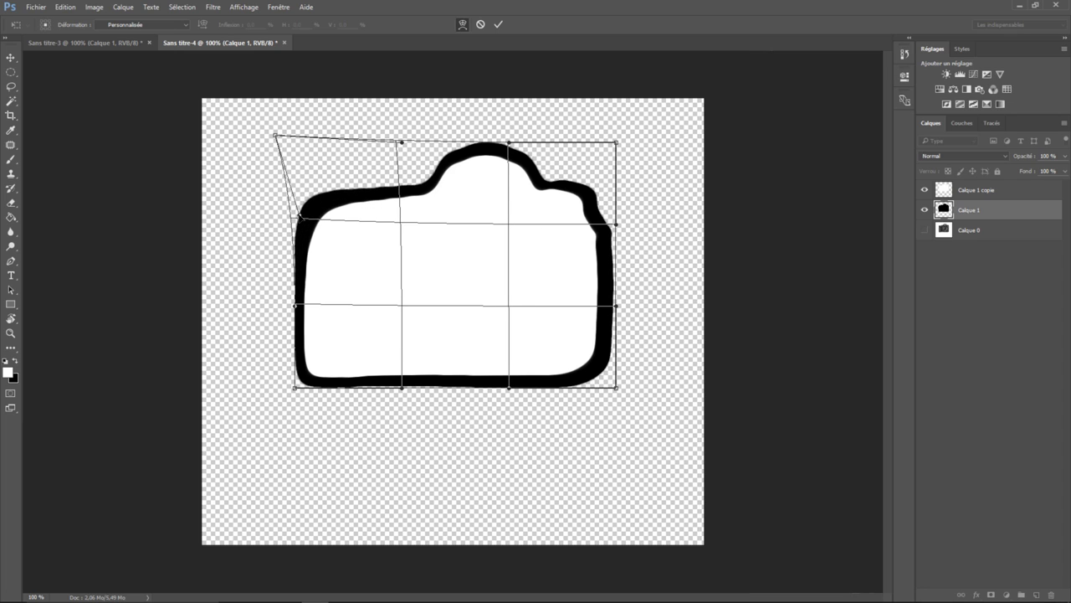
key("w")
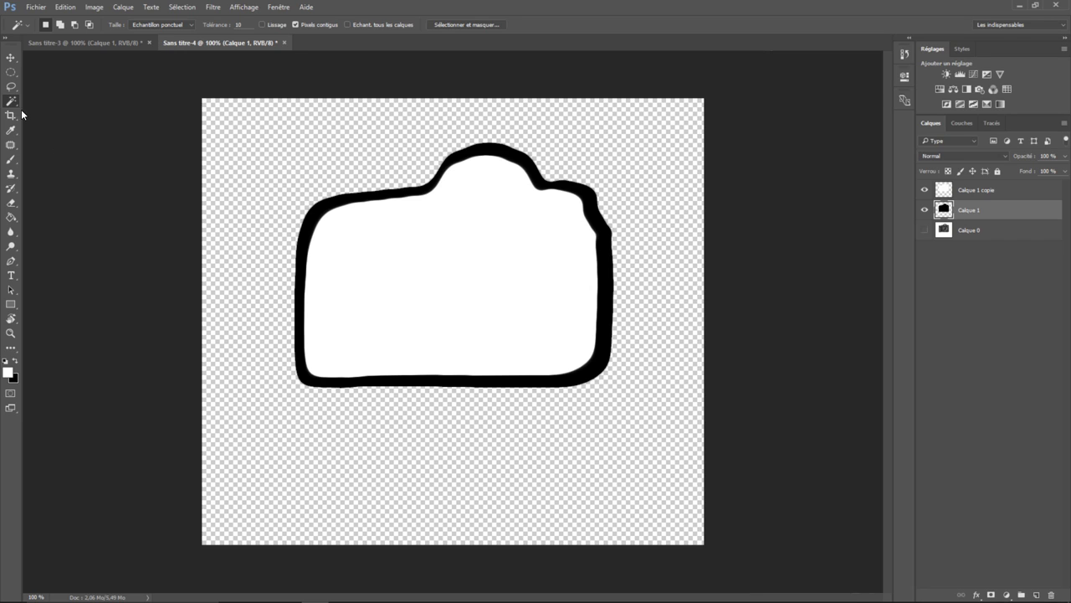
Draw a circular lens selection on the camera body and add an empty Calque 2.
left_click(11, 72)
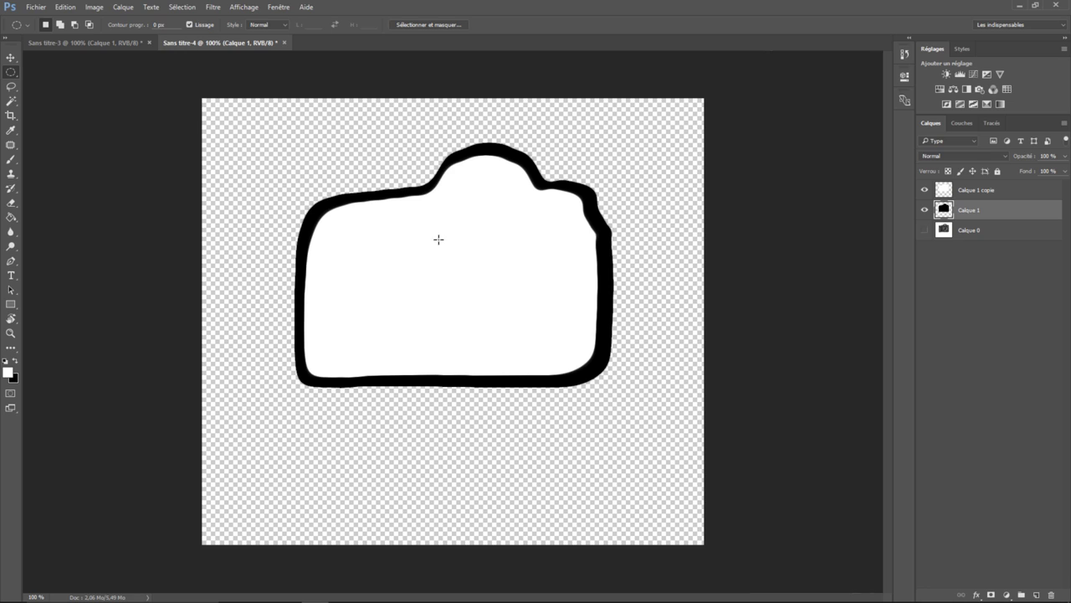
left_click_drag(438, 240, 567, 354)
left_click(517, 292)
key("ctrl+z")
left_click_drag(504, 297, 483, 295)
left_click(1036, 594)
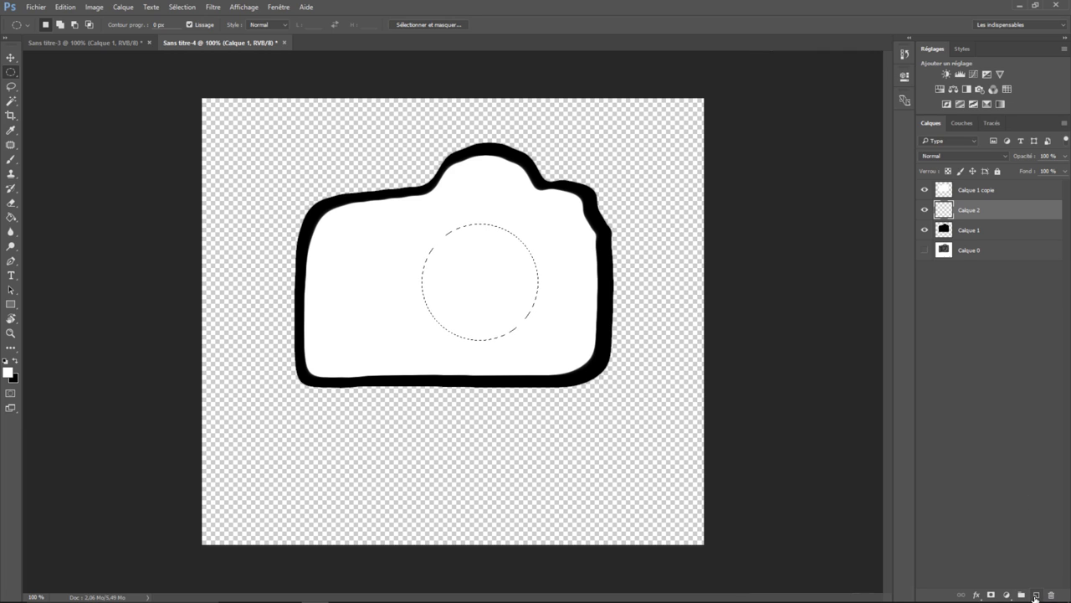
Fill the circle black on Calque 2, move it above Calque 1 copie, and deselect.
left_click(65, 7)
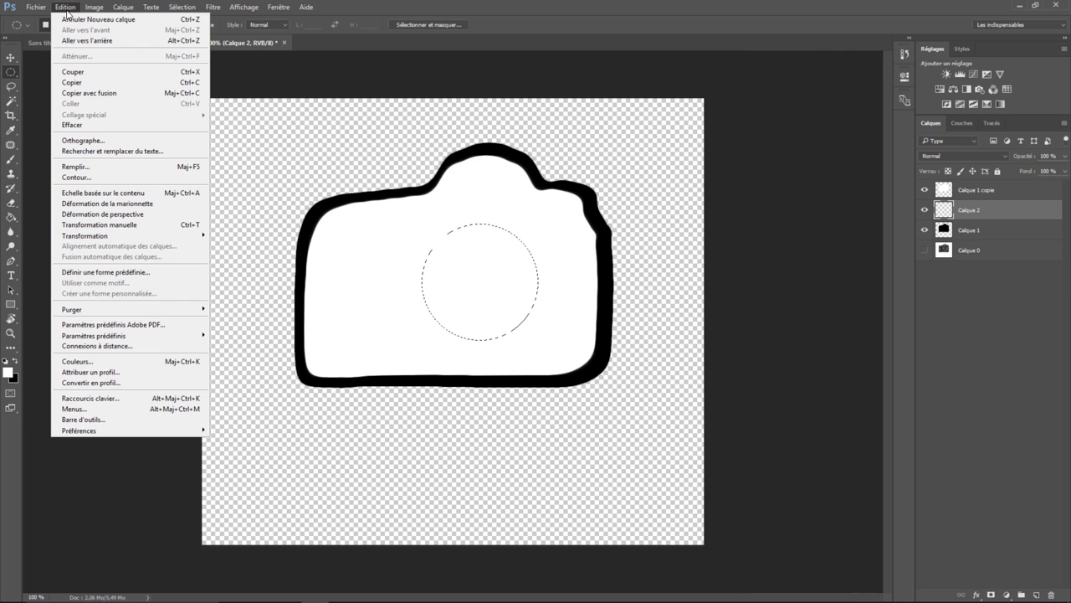
left_click(76, 167)
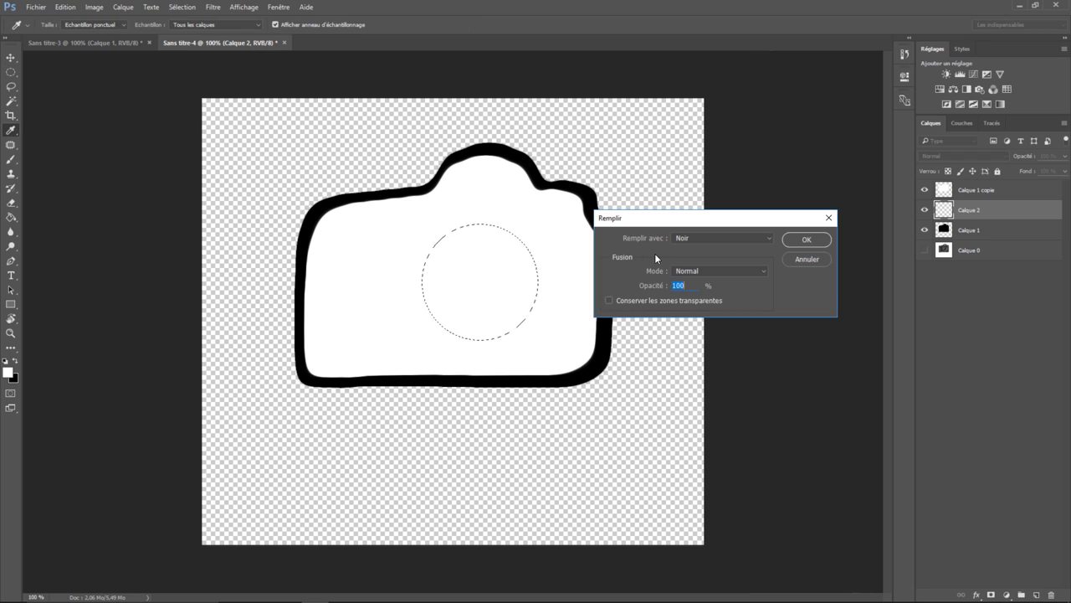
left_click(805, 239)
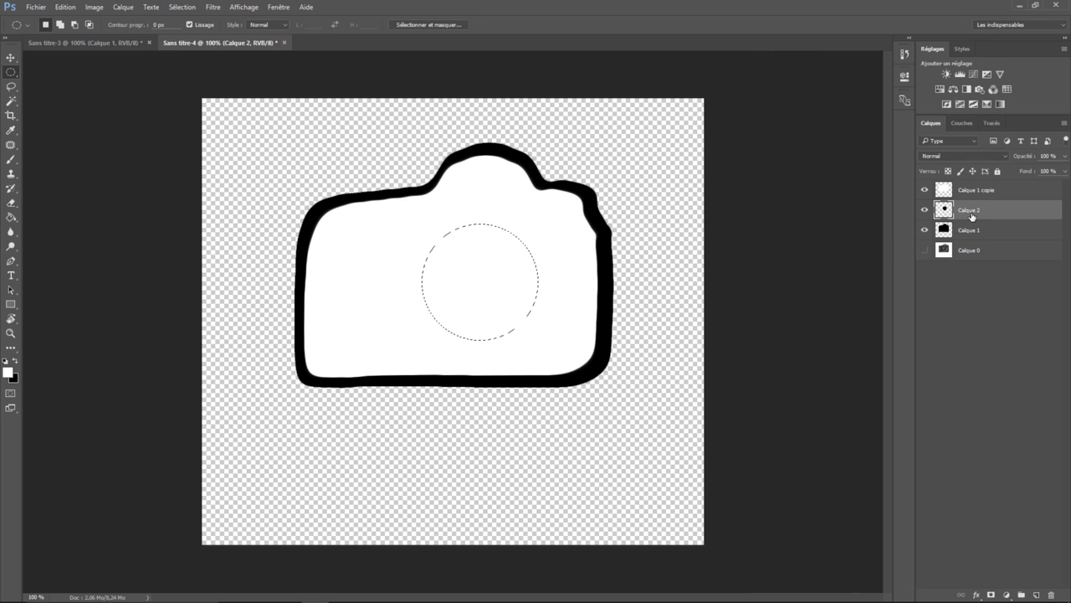
left_click_drag(971, 216, 969, 184)
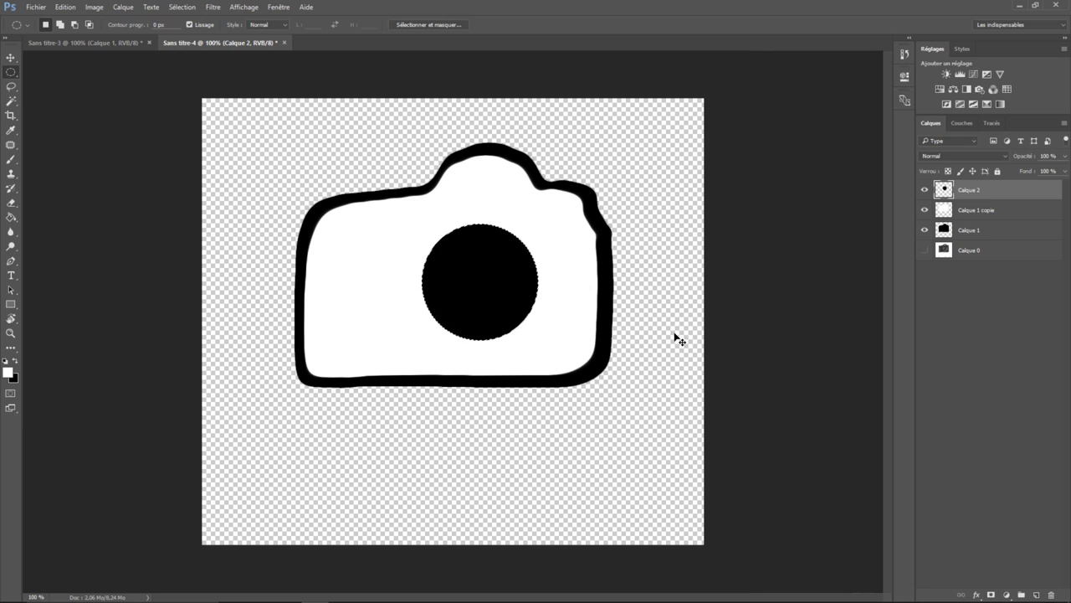
key("ctrl+d")
Hide Calque 2 and type a 300 px letter C on the camera body.
left_click(925, 192)
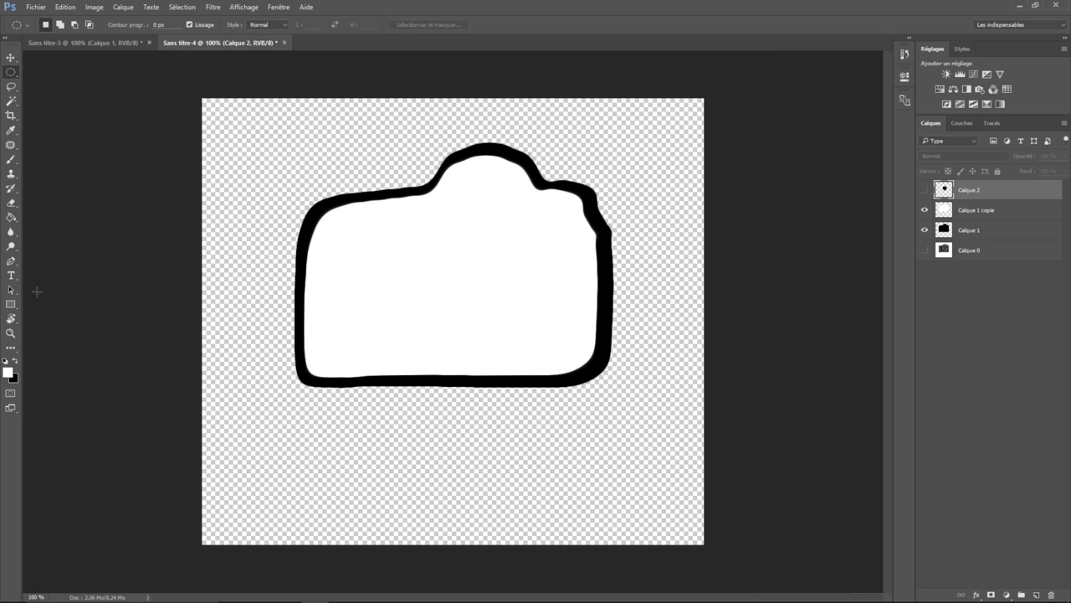
left_click(11, 275)
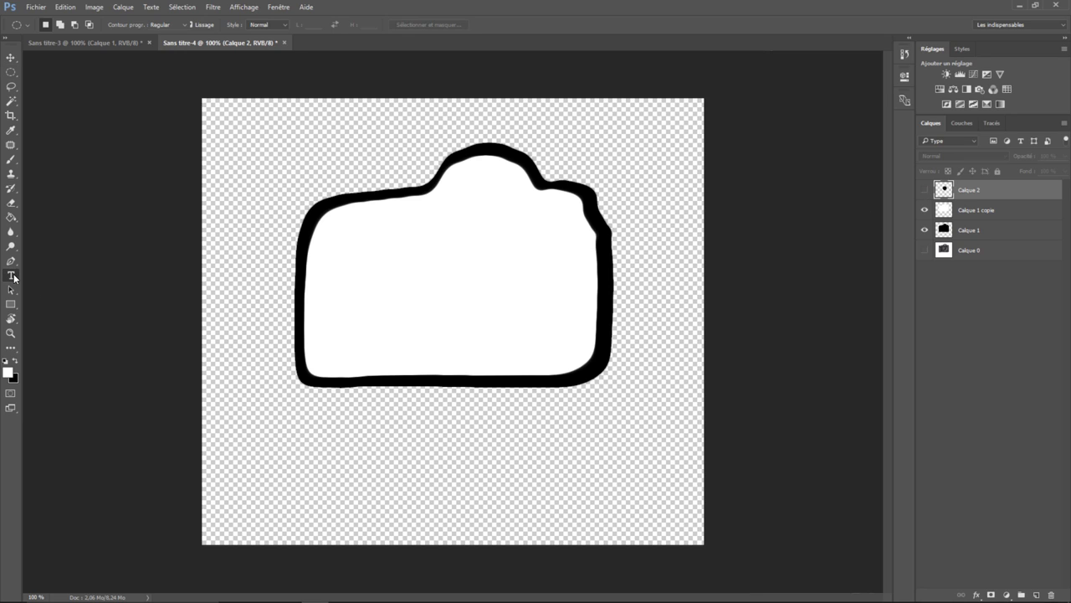
left_click(442, 282)
left_click(202, 25)
type("300")
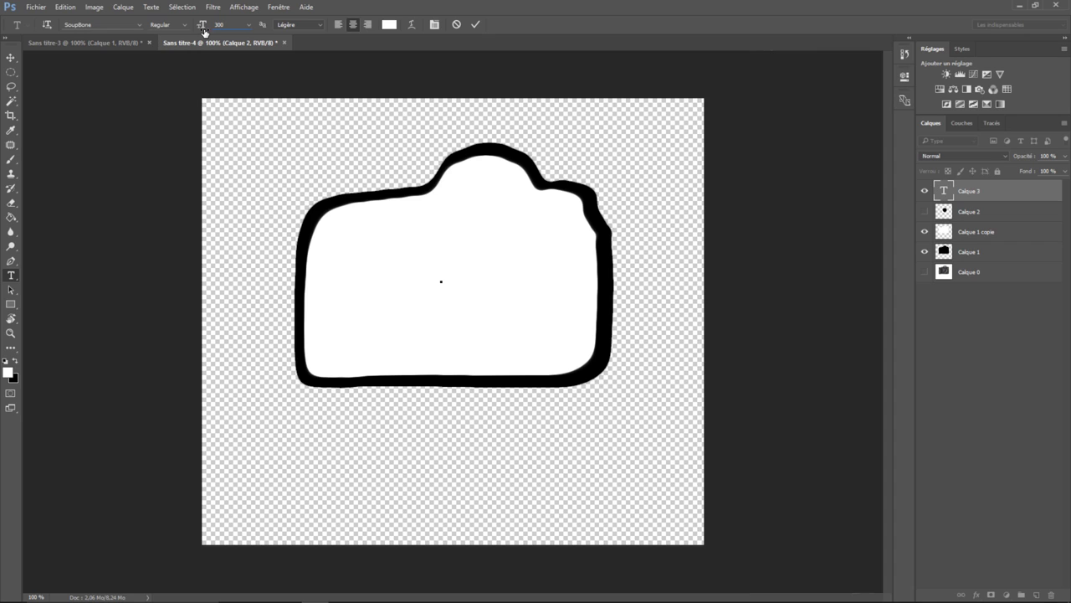
key("Return")
type("o")
Colour the C black (000000), commit it, and move it into the camera body.
left_click_drag(407, 242, 501, 245)
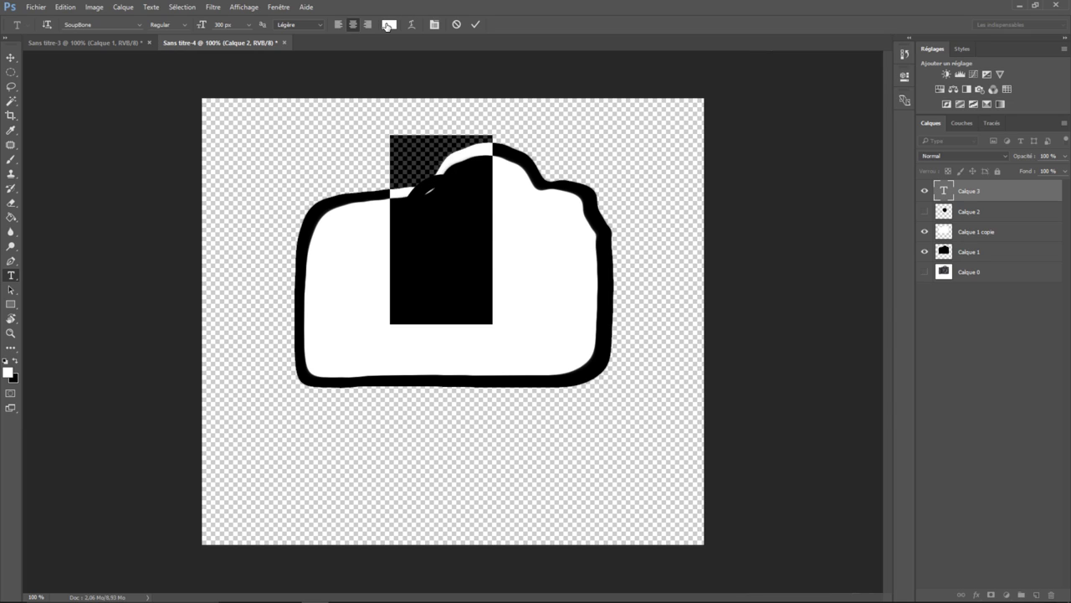
left_click(389, 24)
type("000000")
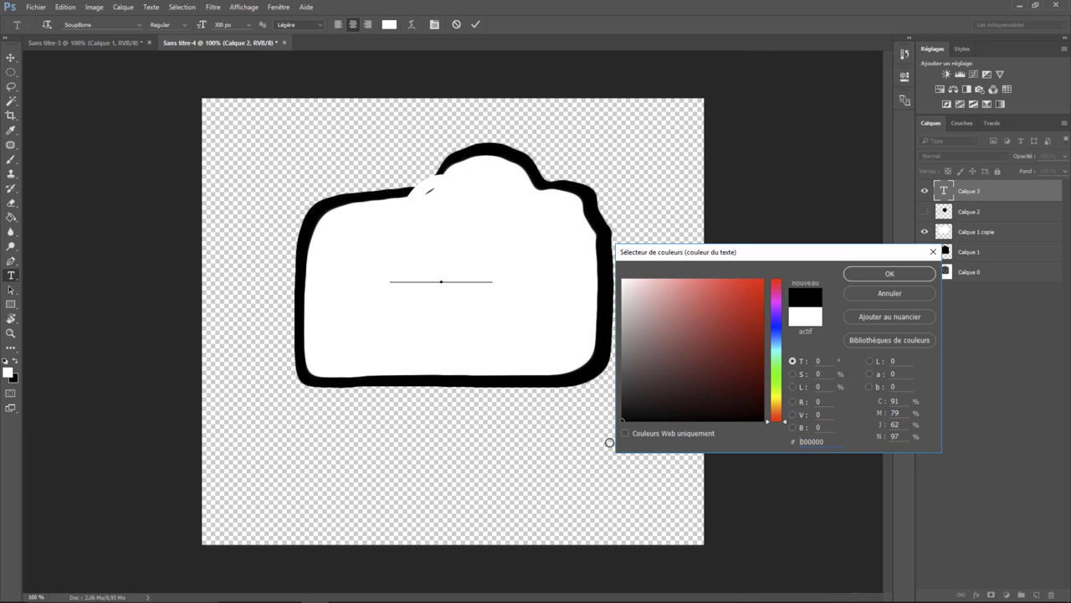
left_click(891, 273)
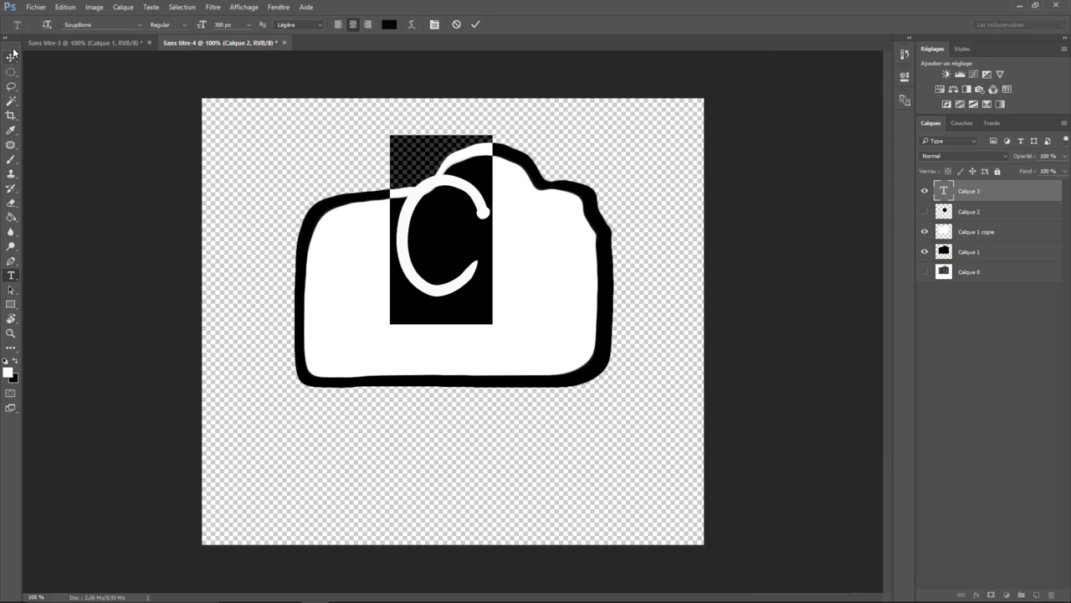
left_click(11, 56)
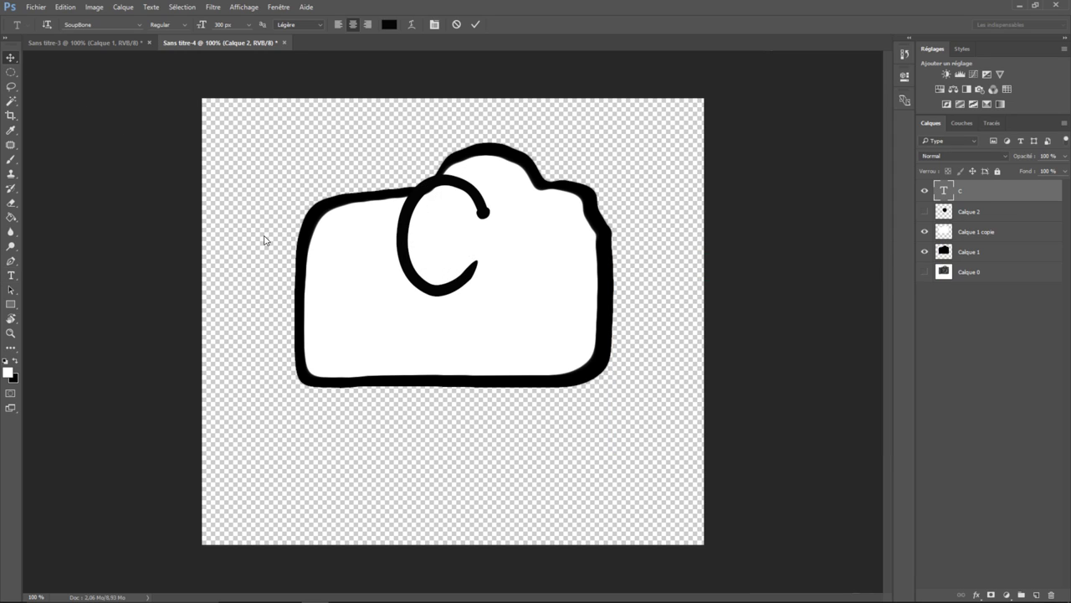
left_click_drag(412, 228, 440, 272)
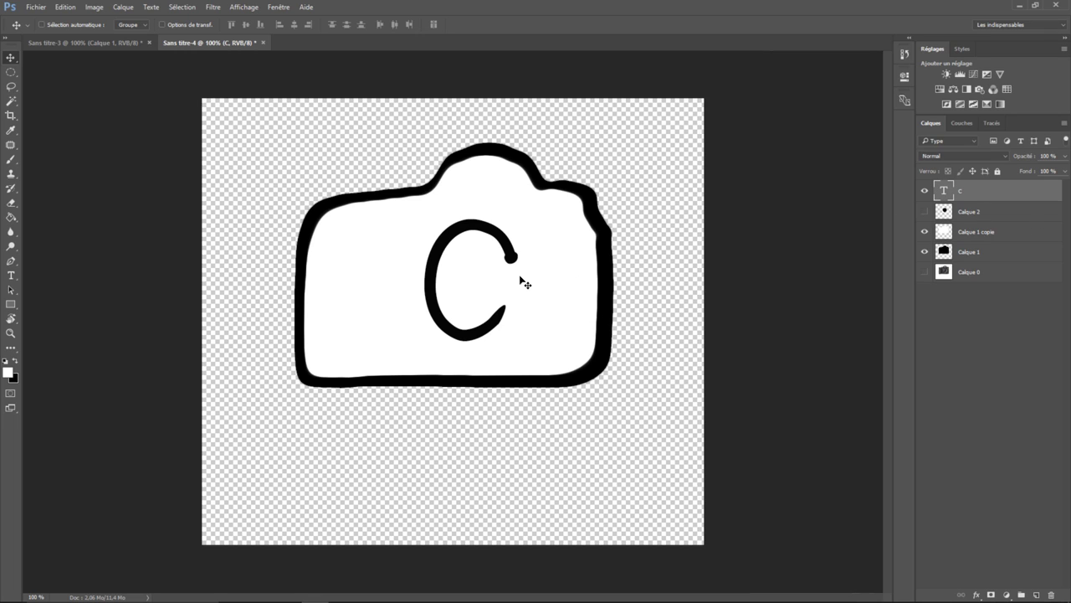
Leave the Calque 2 black circle visible and the C text layer hidden.
left_click(925, 212)
left_click(925, 191)
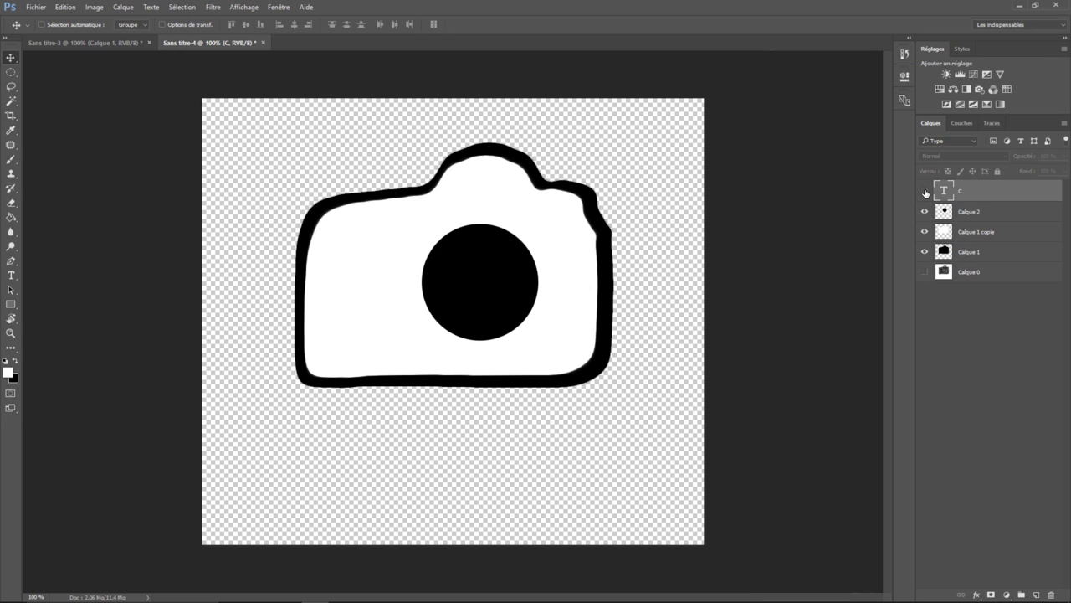
left_click(925, 192)
left_click(925, 211)
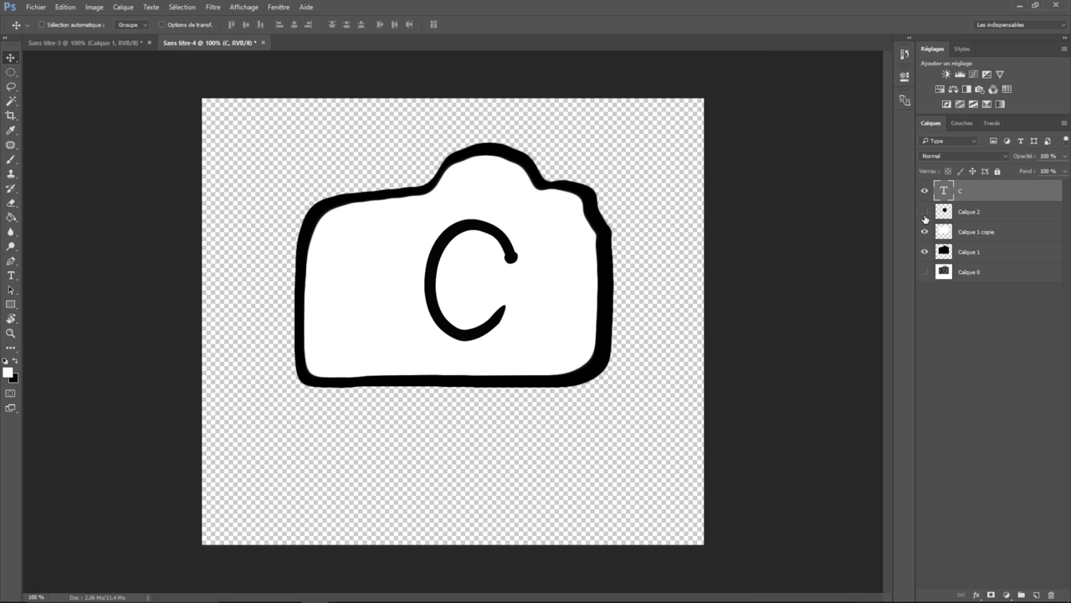
left_click(925, 212)
left_click(926, 192)
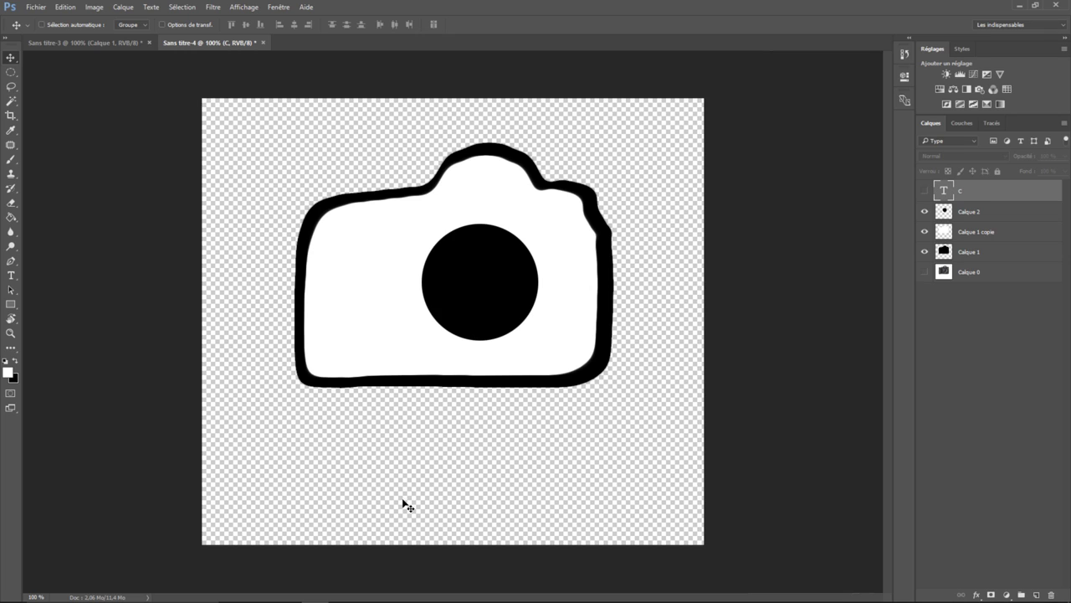
left_click(11, 276)
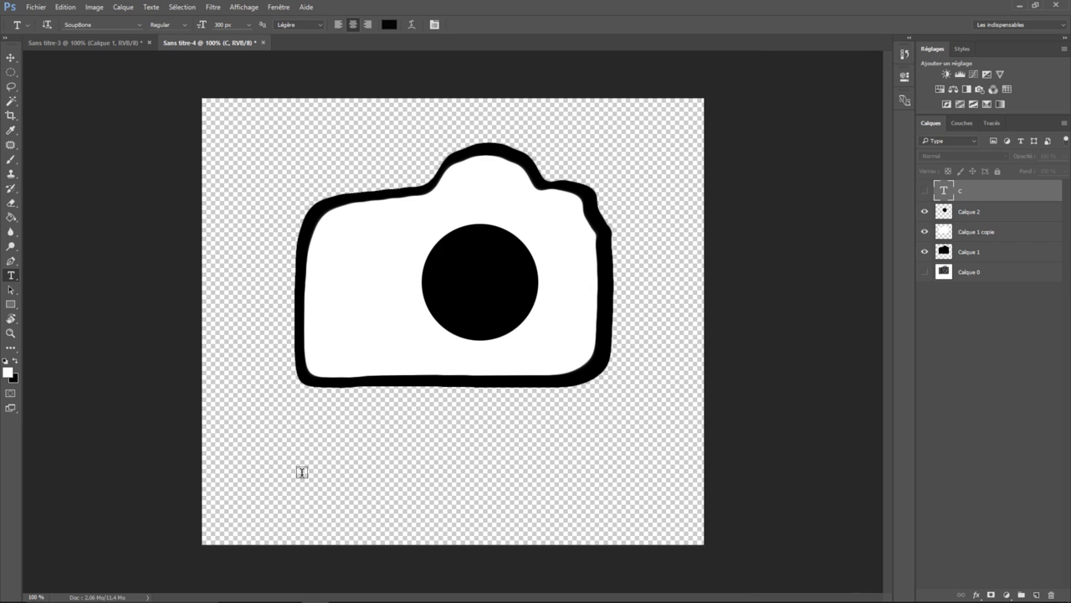
Type 'OUIOUIPHOTO' at 200 px below the camera, fix the typo, and select all the text.
left_click(284, 452)
left_click(202, 25)
type("200")
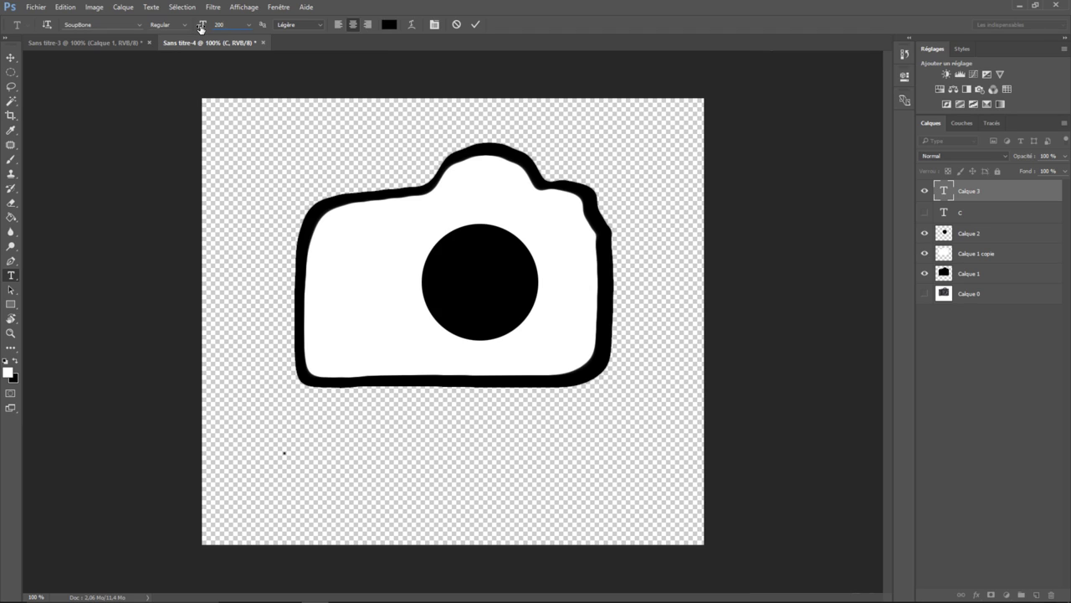
key("Return")
type("OuiOU")
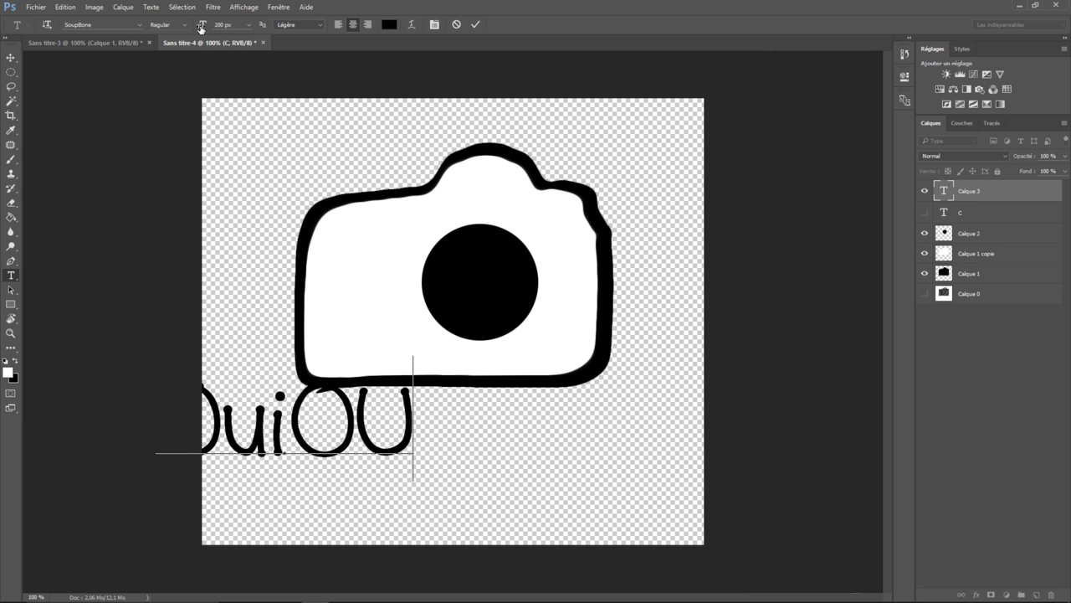
type("i")
key("BackSpace")
key("BackSpace")
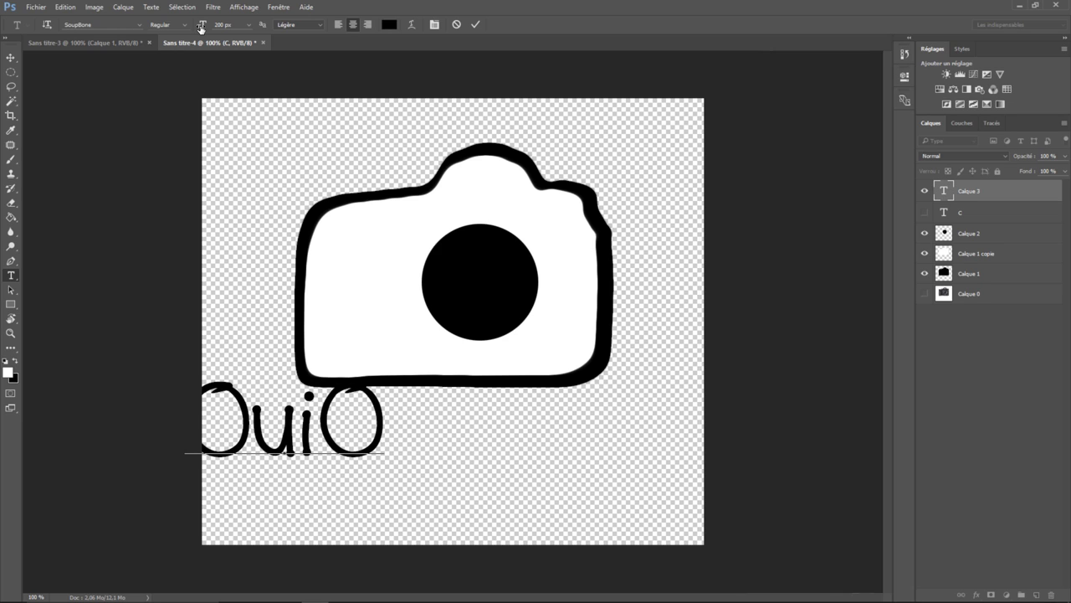
key("BackSpace")
key("BackSpace")
key("BackSpace")
type("U")
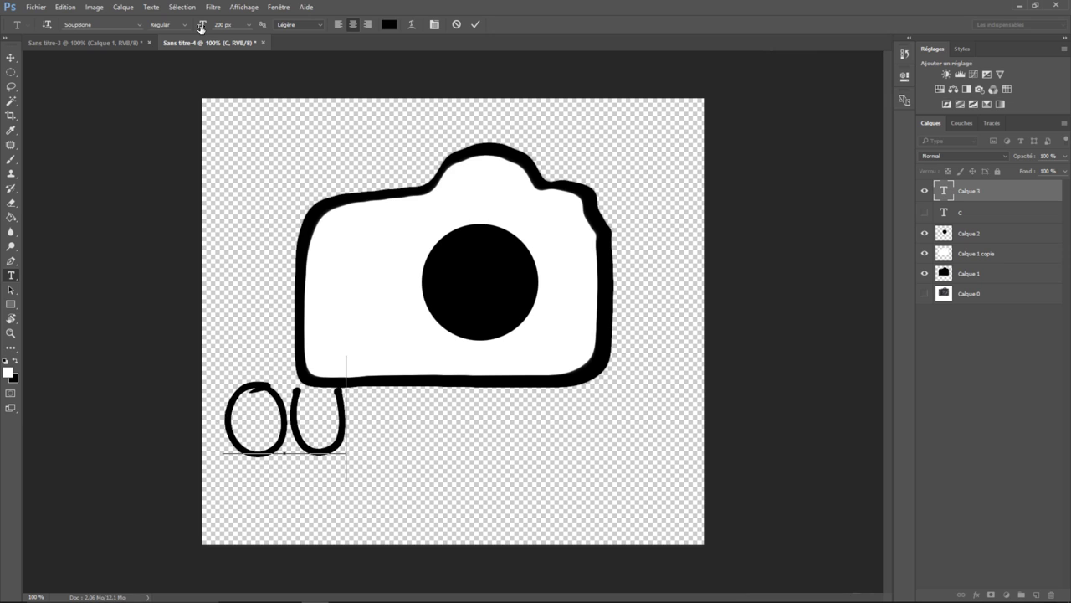
type("IOUIPH")
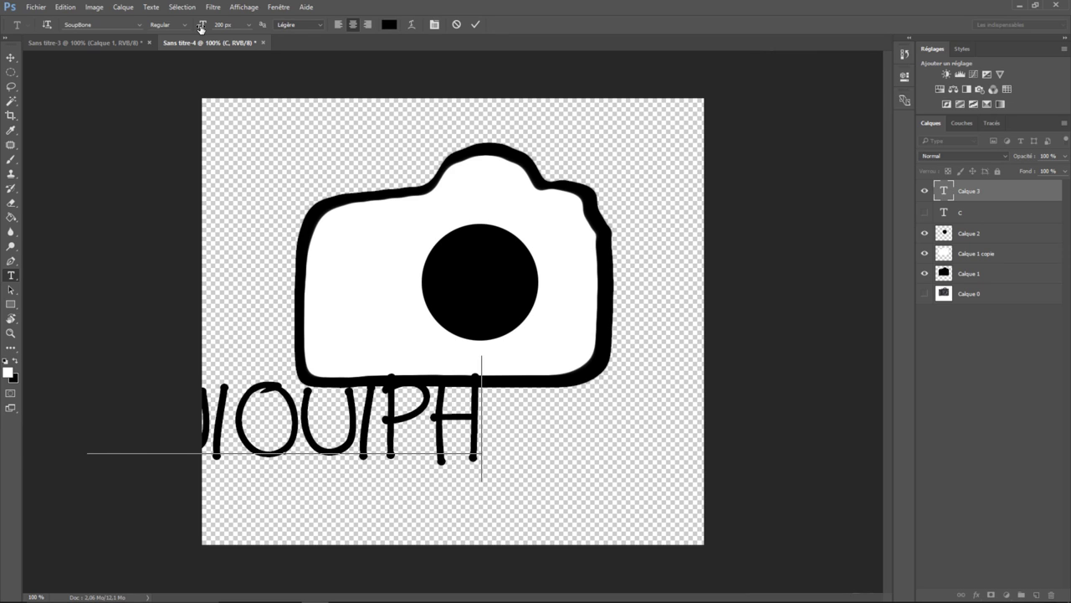
type("OTO")
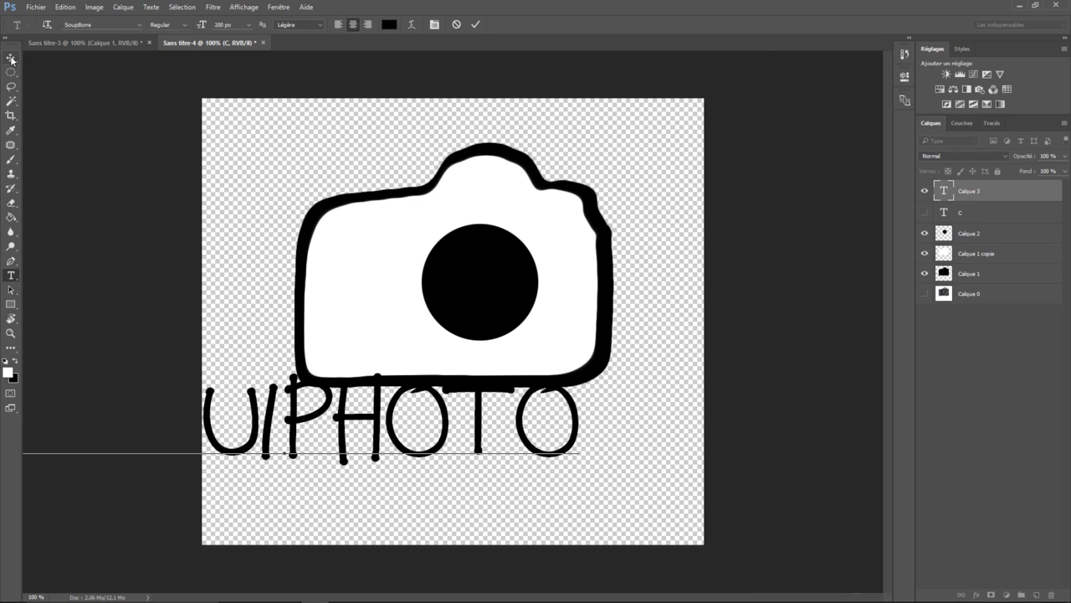
key("ctrl+a")
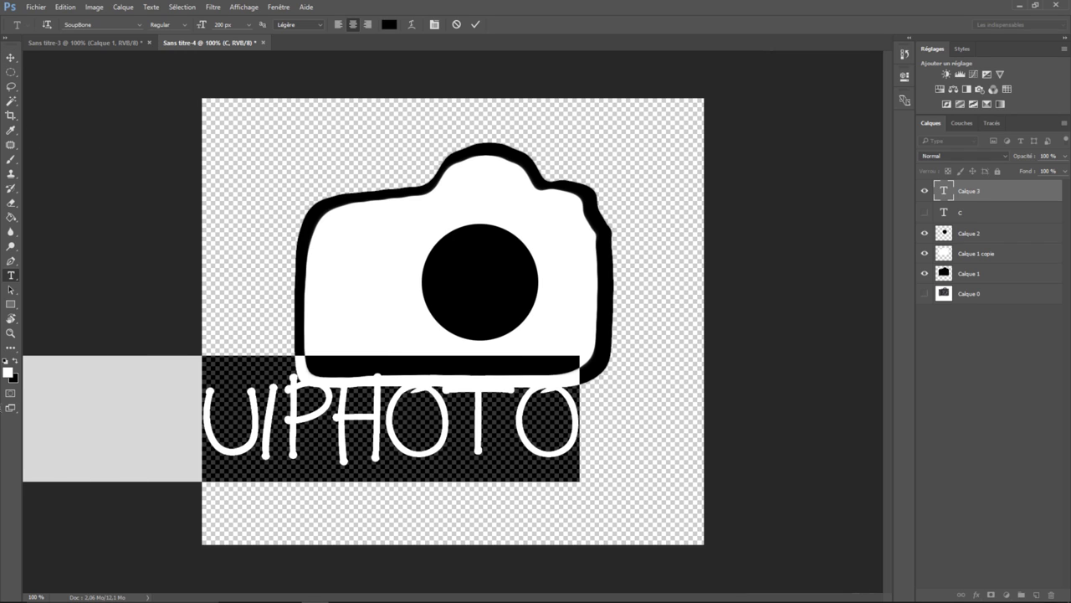
Switch the text to Bebas Neue, commit it, and centre it under the camera.
left_click(140, 24)
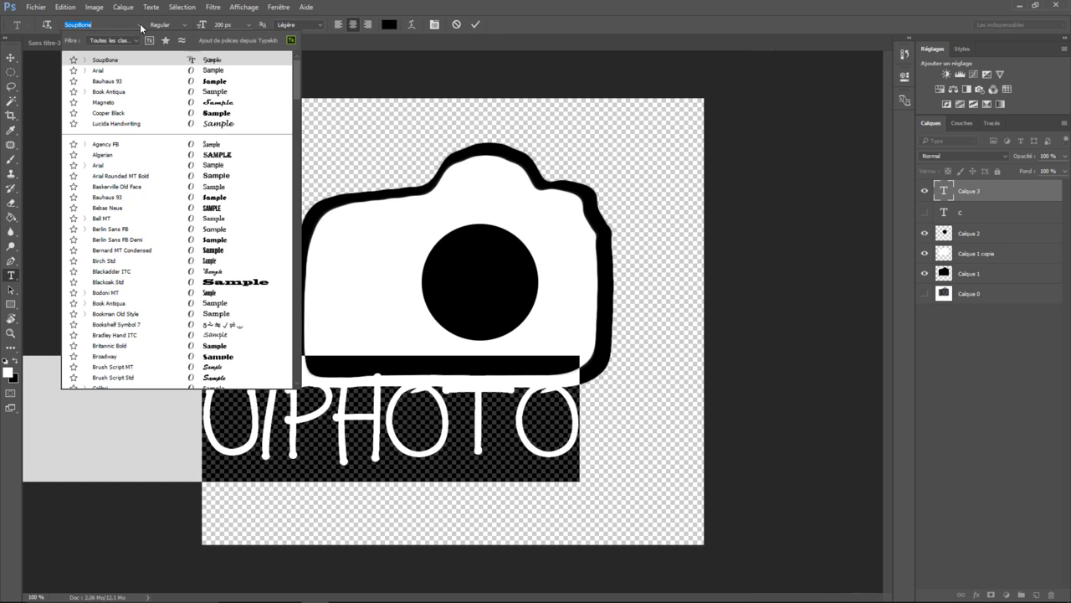
left_click(118, 206)
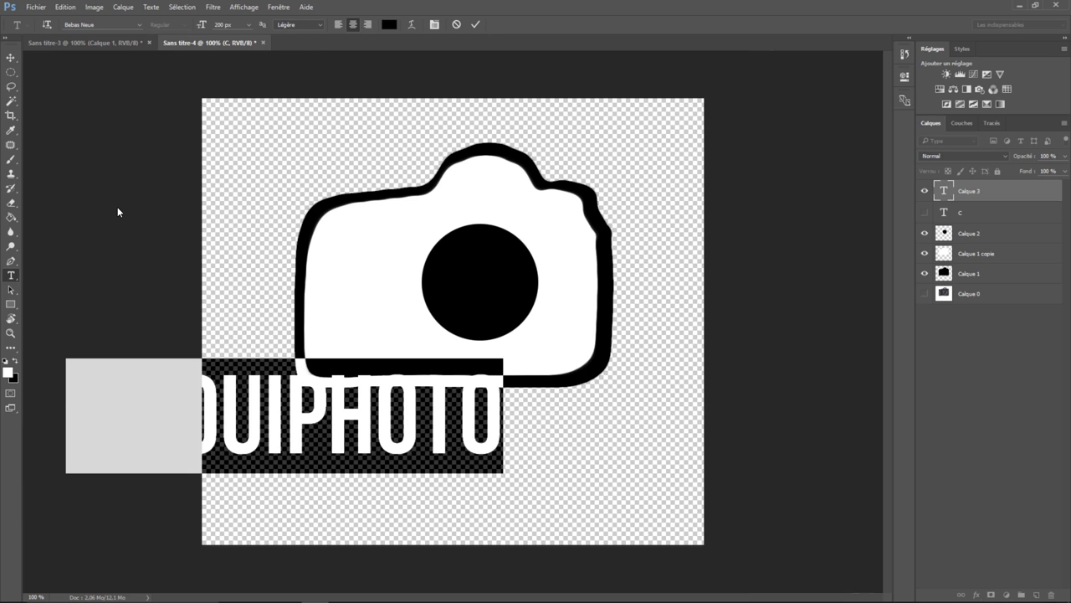
left_click(12, 59)
left_click_drag(236, 403, 405, 430)
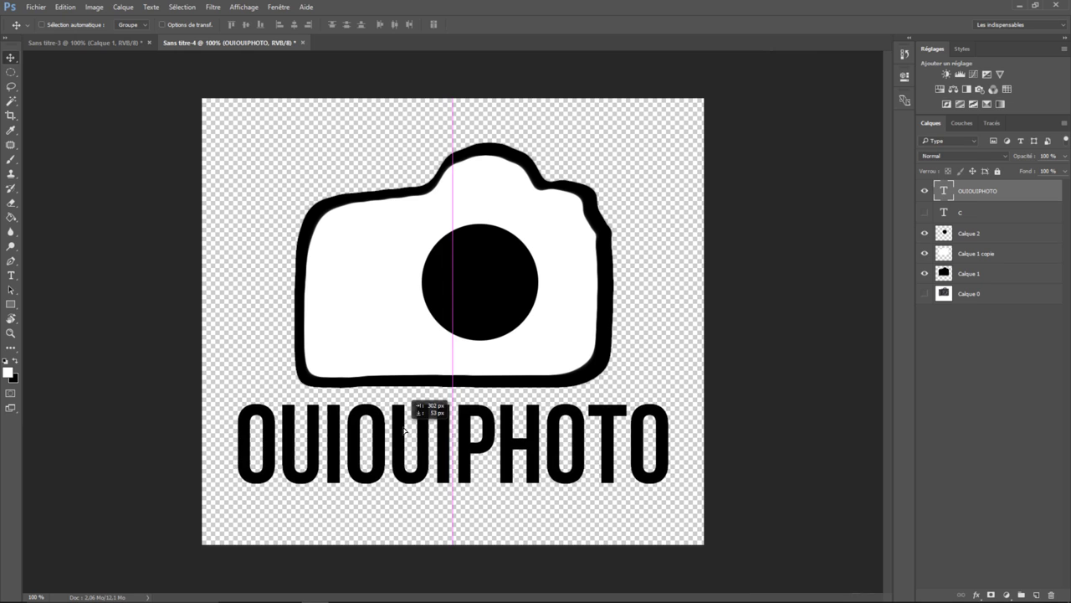
left_click_drag(403, 433, 404, 430)
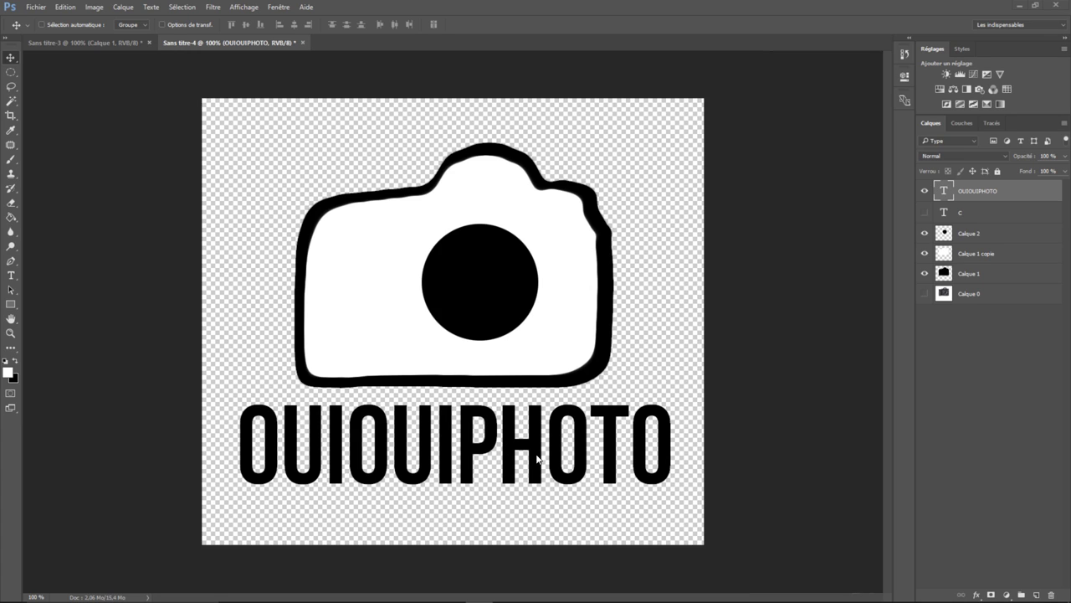
Add a gradient overlay to the OUIOUIPHOTO layer using the violet-to-orange preset.
right_click(975, 193)
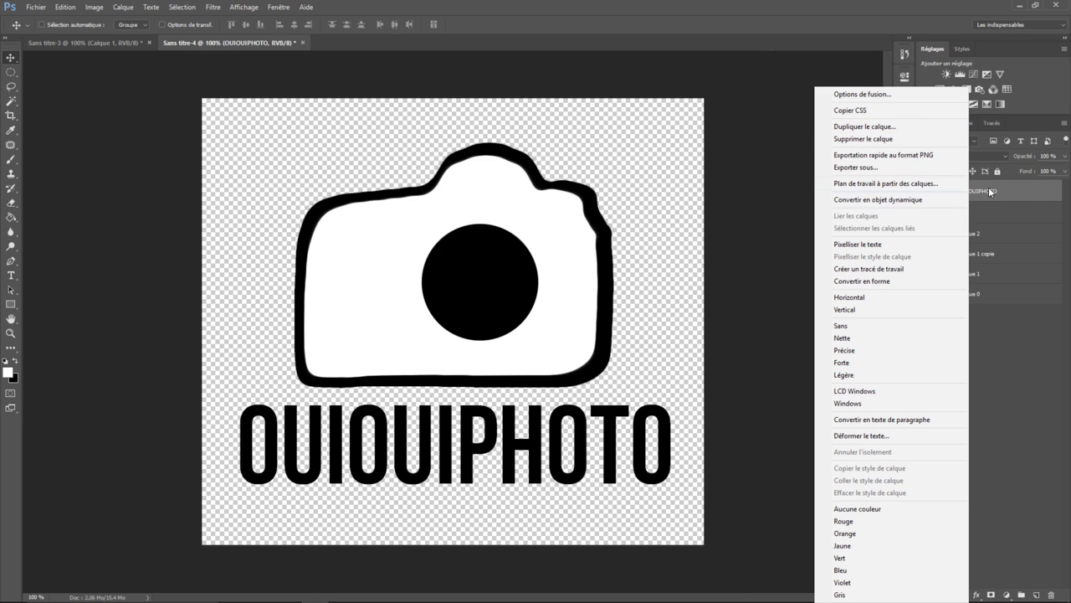
left_click(885, 97)
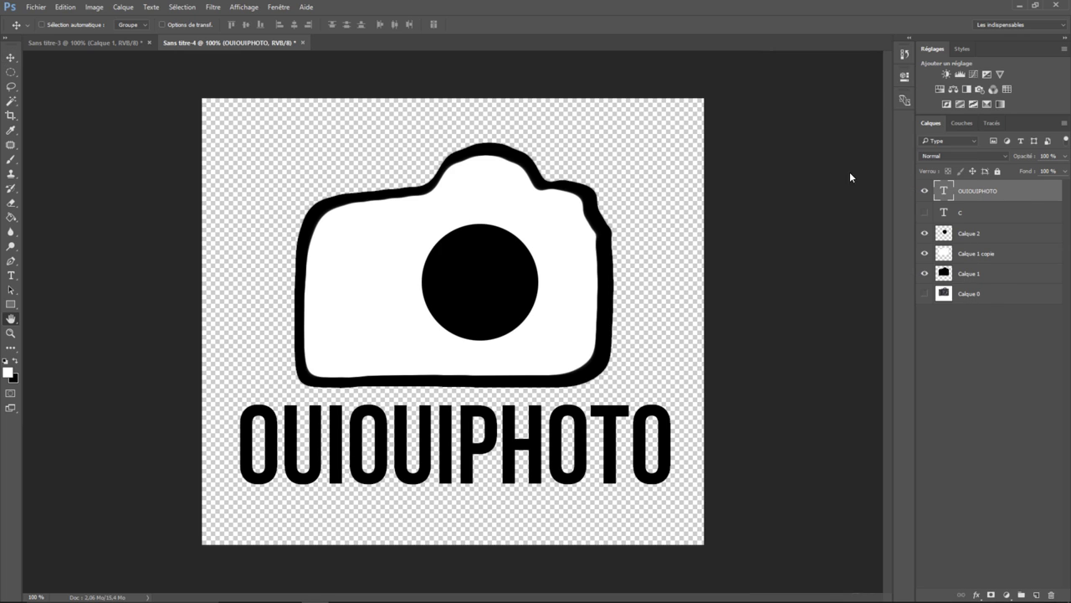
left_click_drag(628, 90, 705, 80)
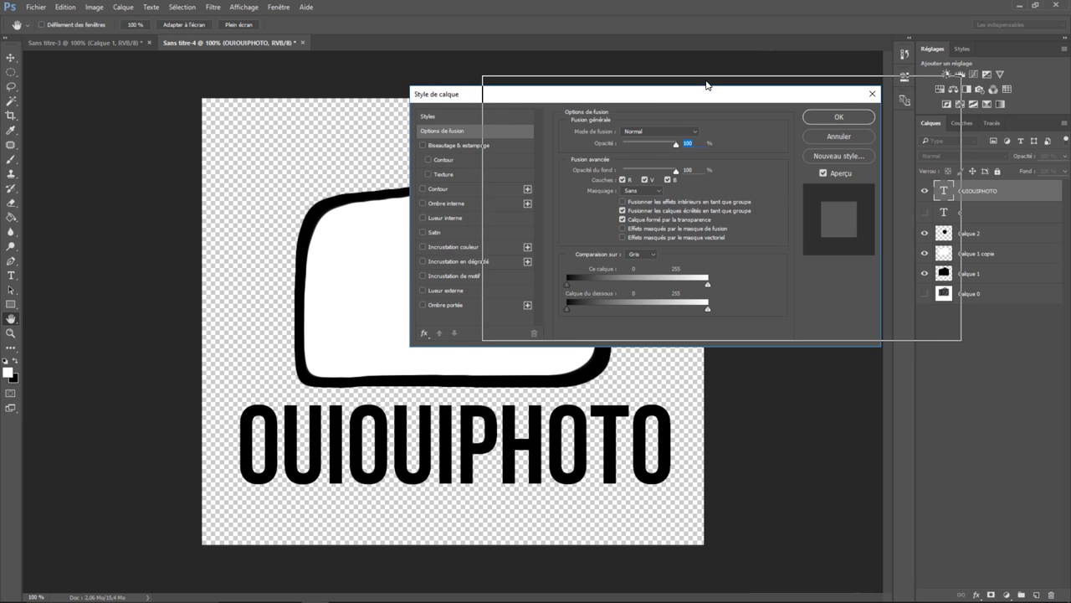
left_click(499, 251)
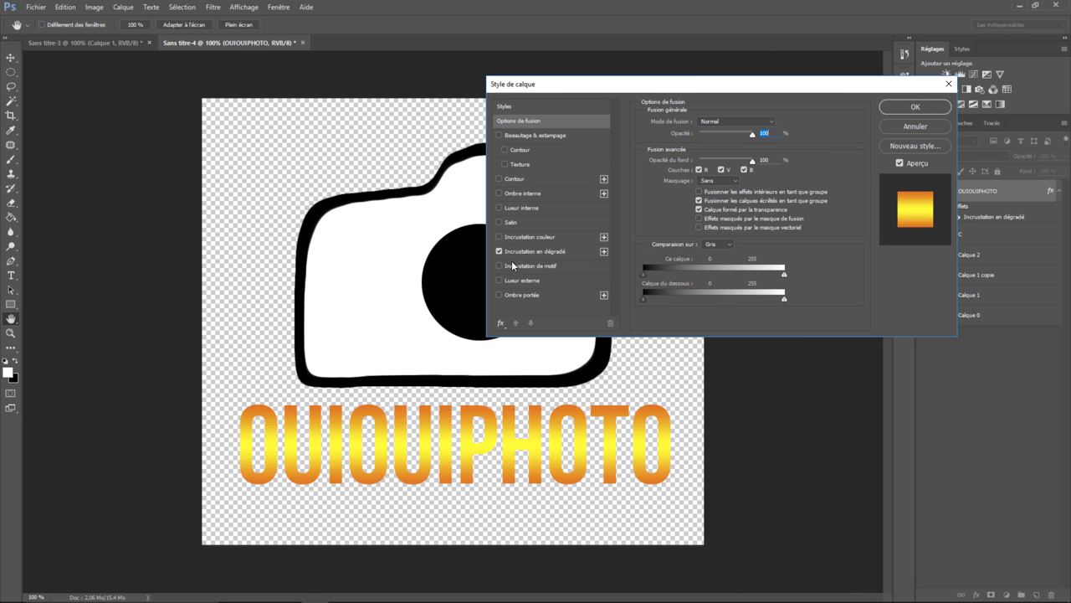
left_click(548, 251)
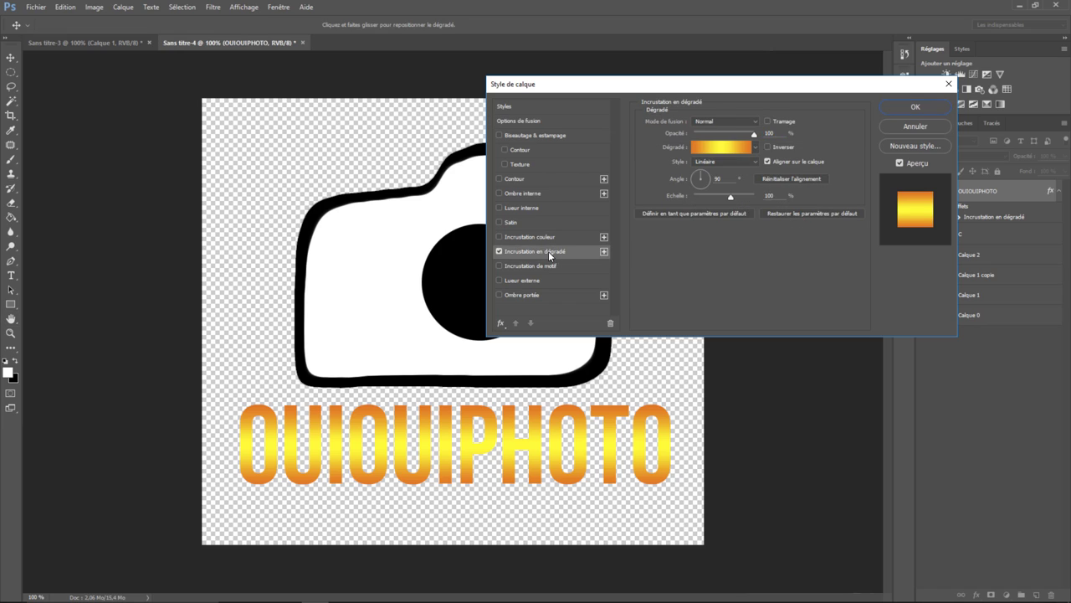
left_click(755, 147)
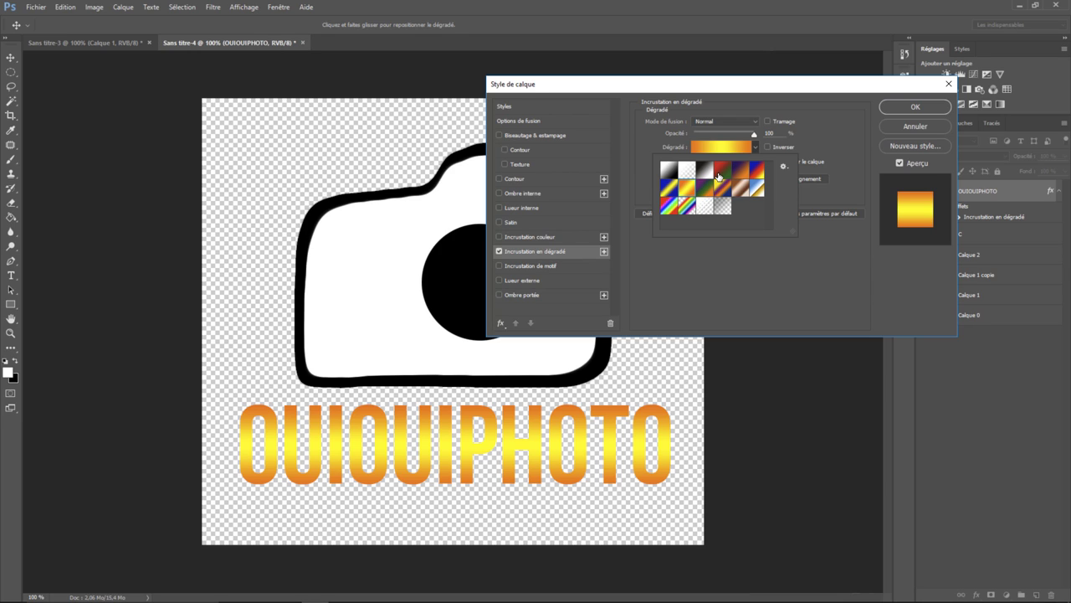
left_click(724, 172)
left_click(744, 172)
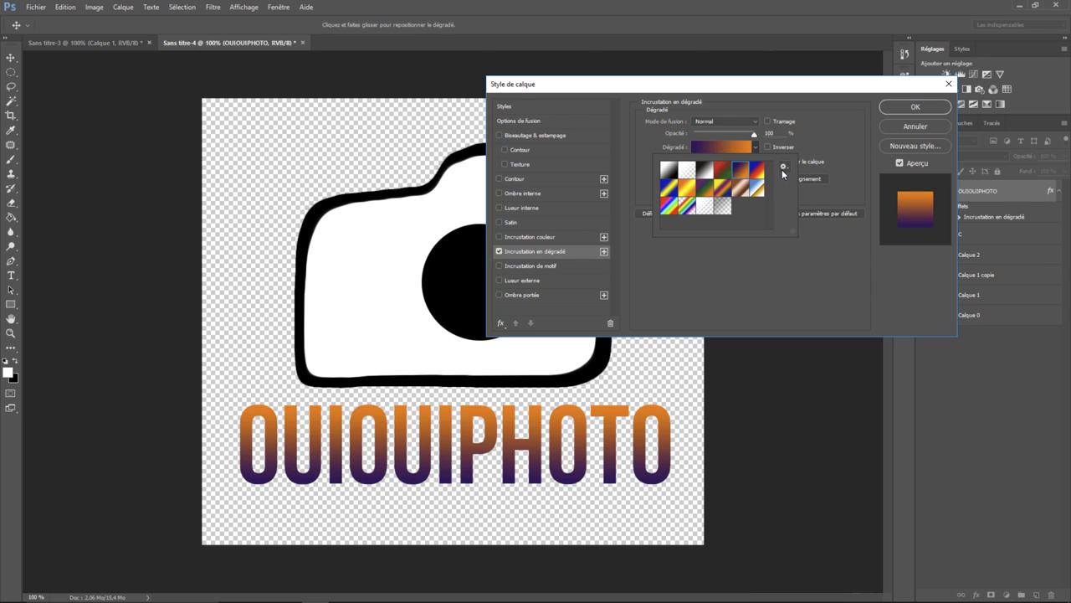
Try a radial gradient style and adjust its angle.
left_click(816, 144)
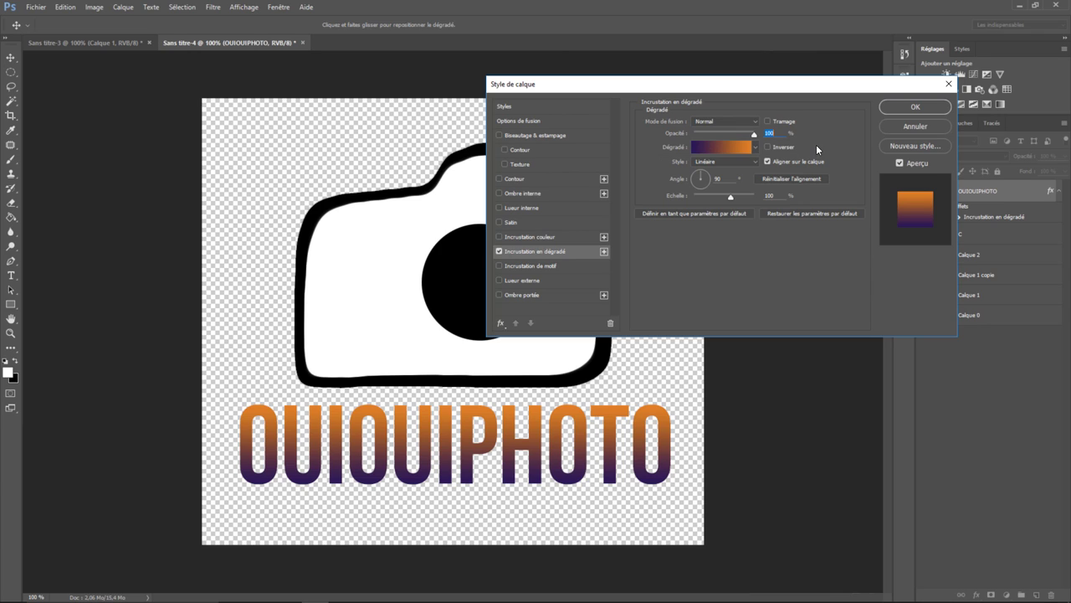
left_click(751, 163)
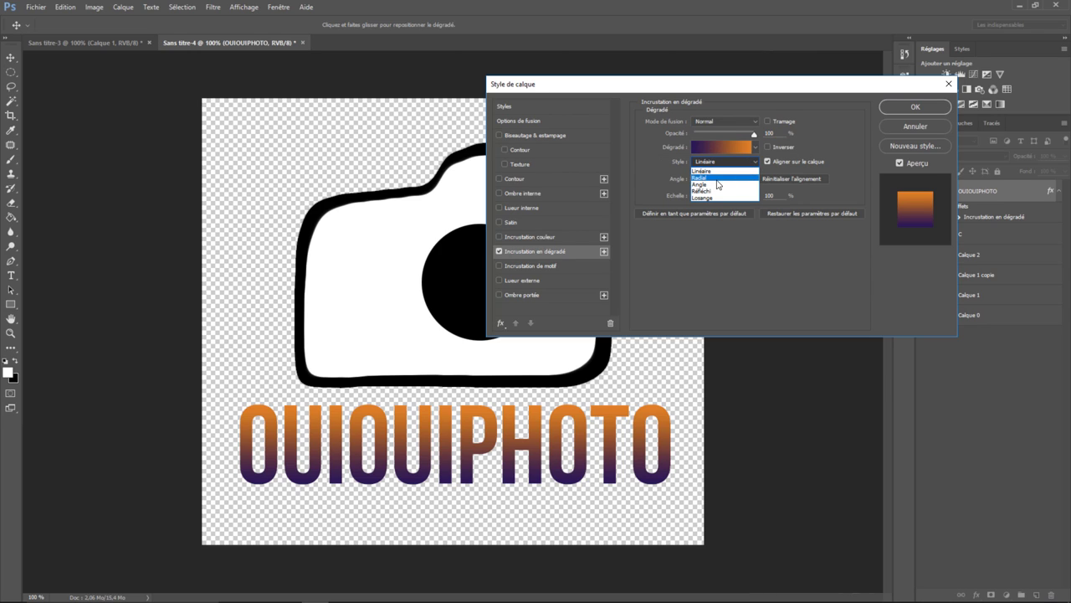
left_click(713, 178)
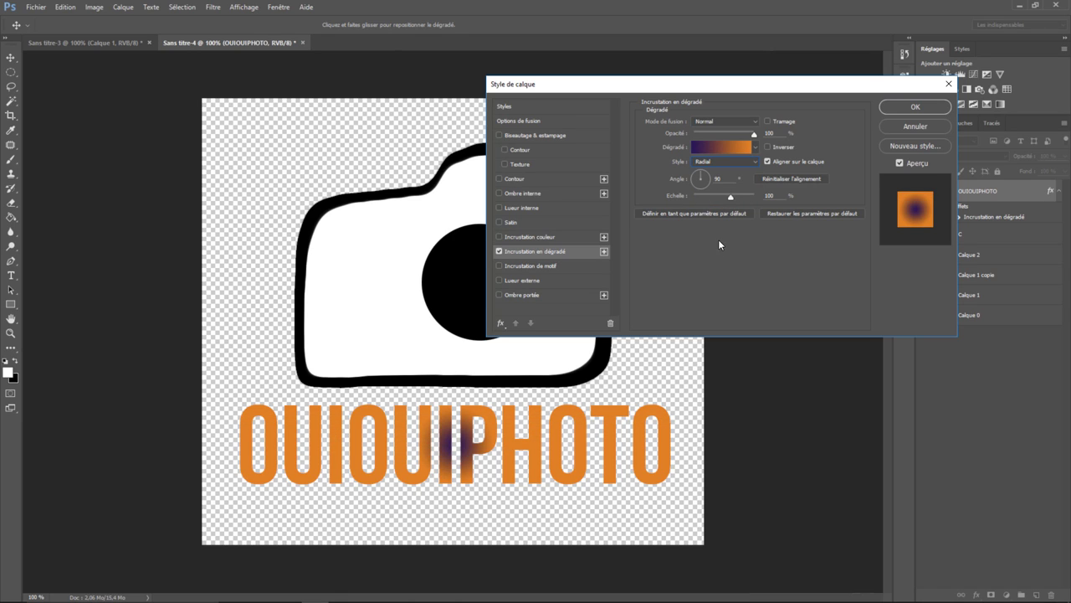
mouse_move(703, 176)
left_mouse_down()
mouse_move(716, 172)
mouse_move(708, 186)
mouse_move(736, 194)
left_mouse_up()
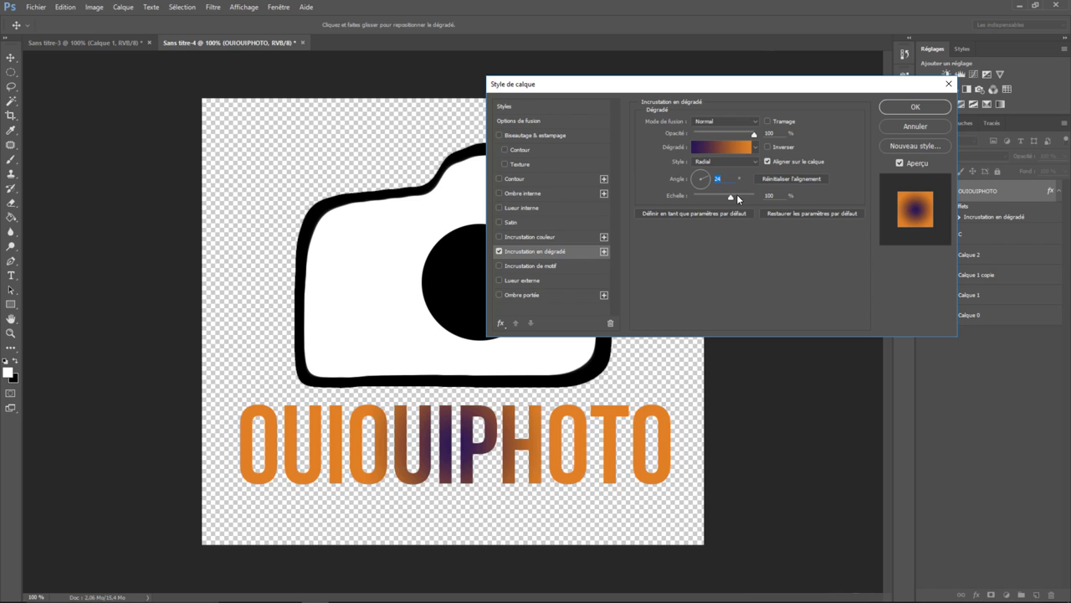
Set the gradient back to Linear at a 90° angle and apply the layer style.
left_click(754, 159)
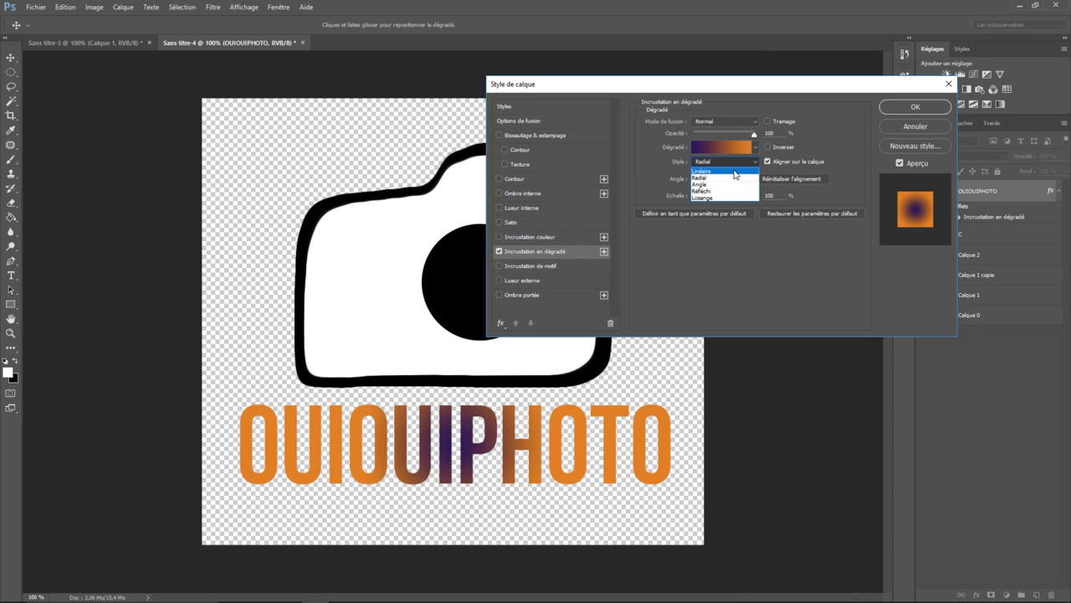
left_click(735, 170)
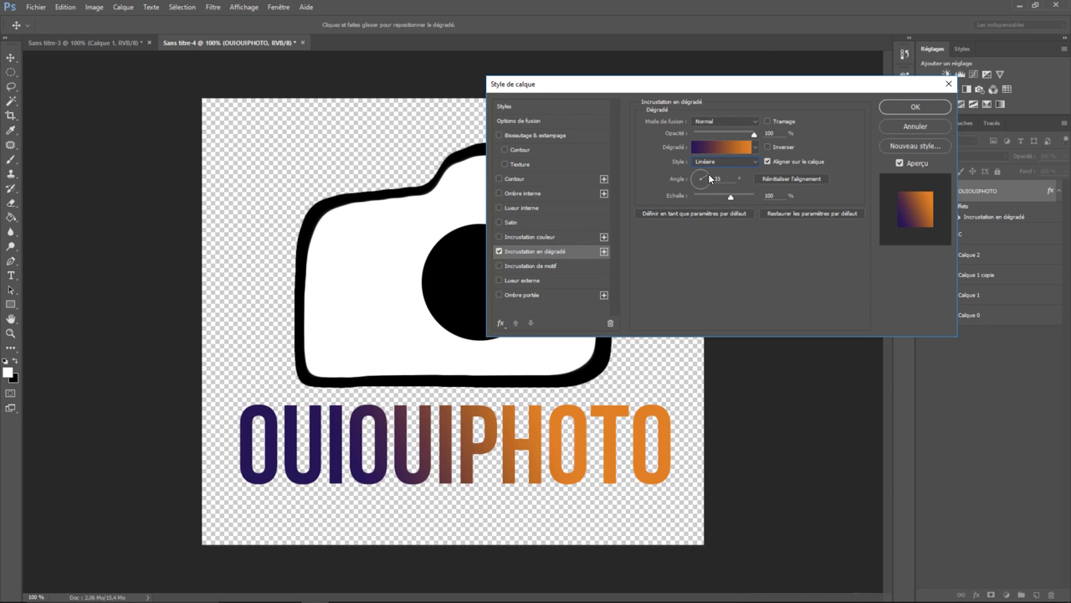
left_click_drag(710, 178, 703, 194)
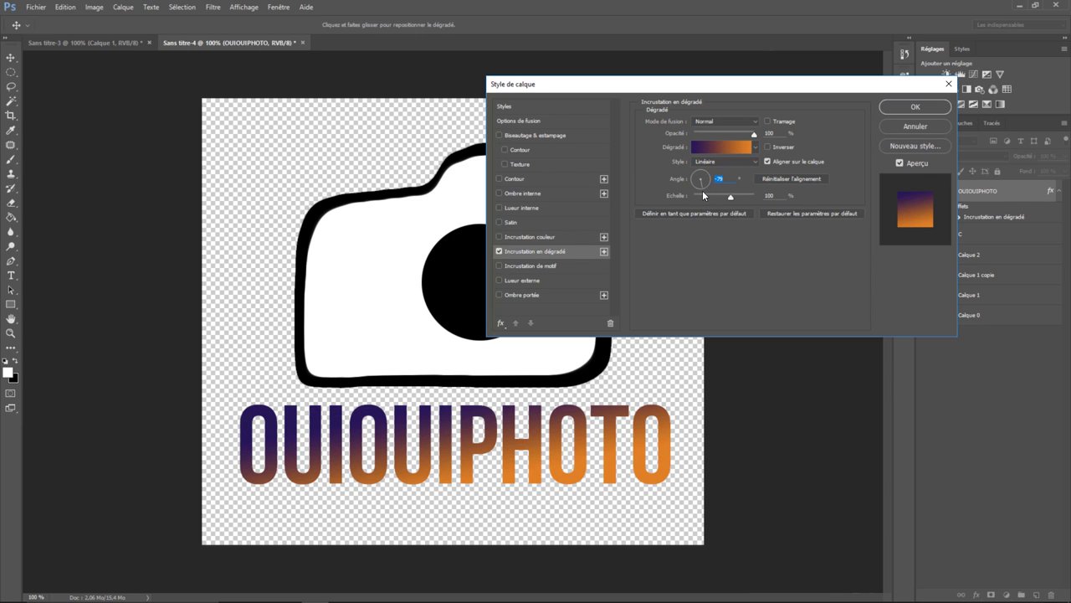
left_click(696, 187)
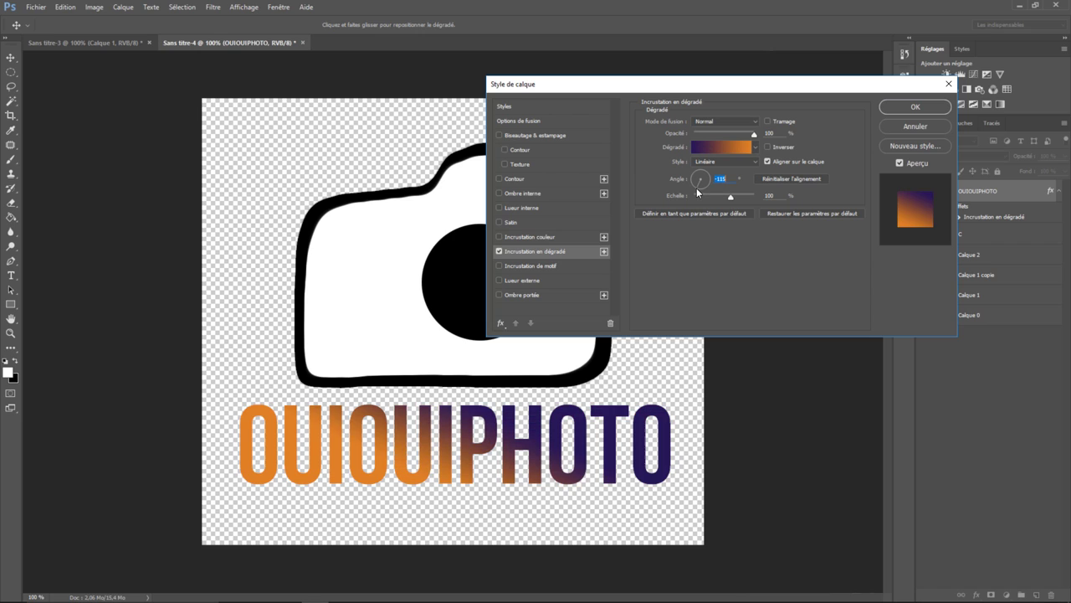
left_click_drag(695, 187, 703, 191)
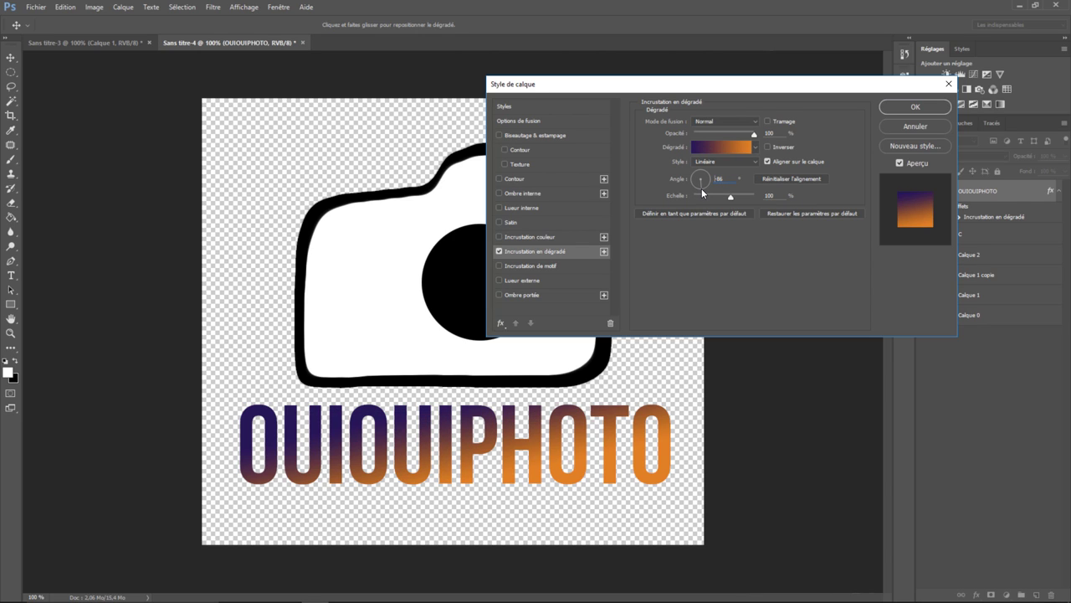
key("Up")
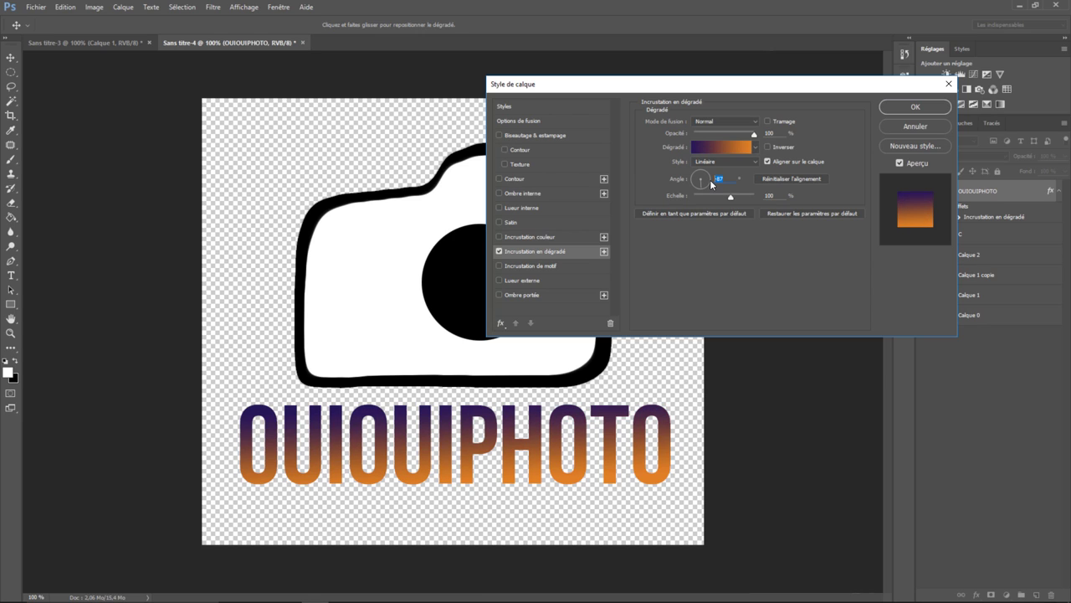
type("90")
key("Return")
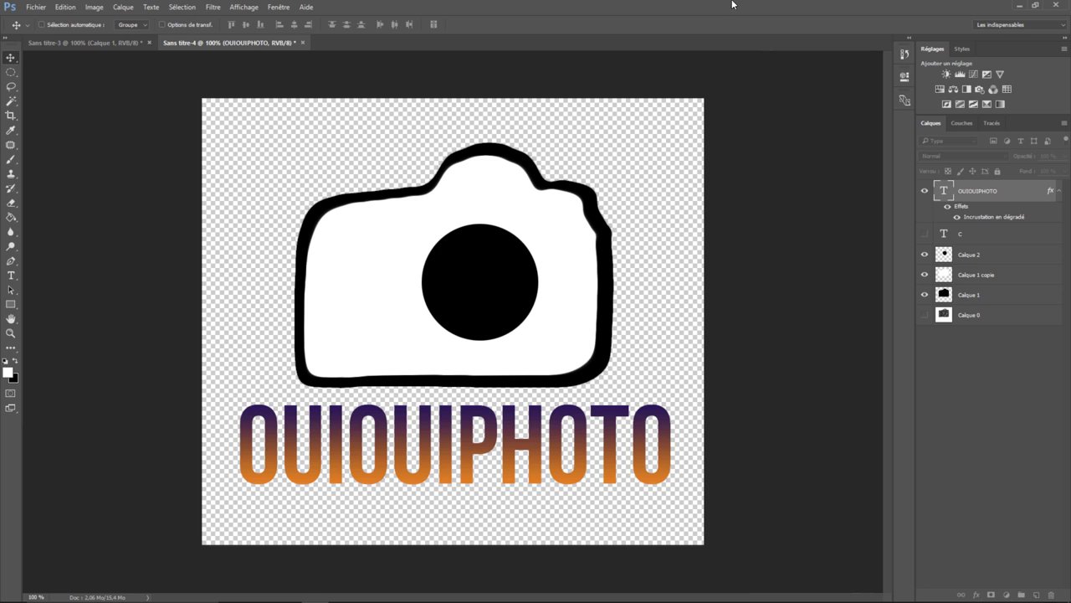
Add a blue stroke to the OUIOUIPHOTO layer style.
right_click(973, 194)
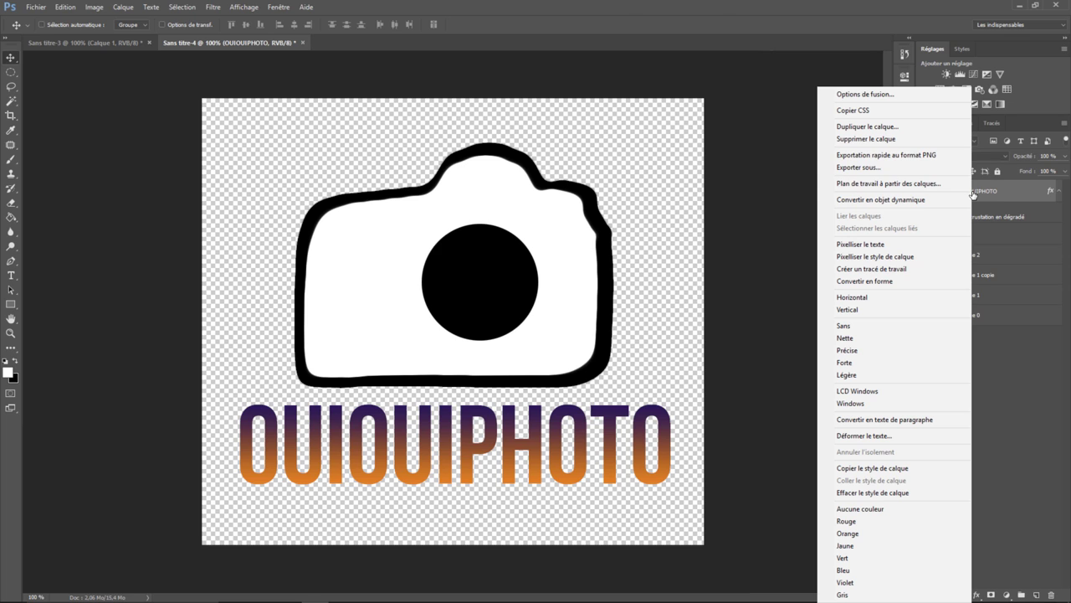
left_click(882, 98)
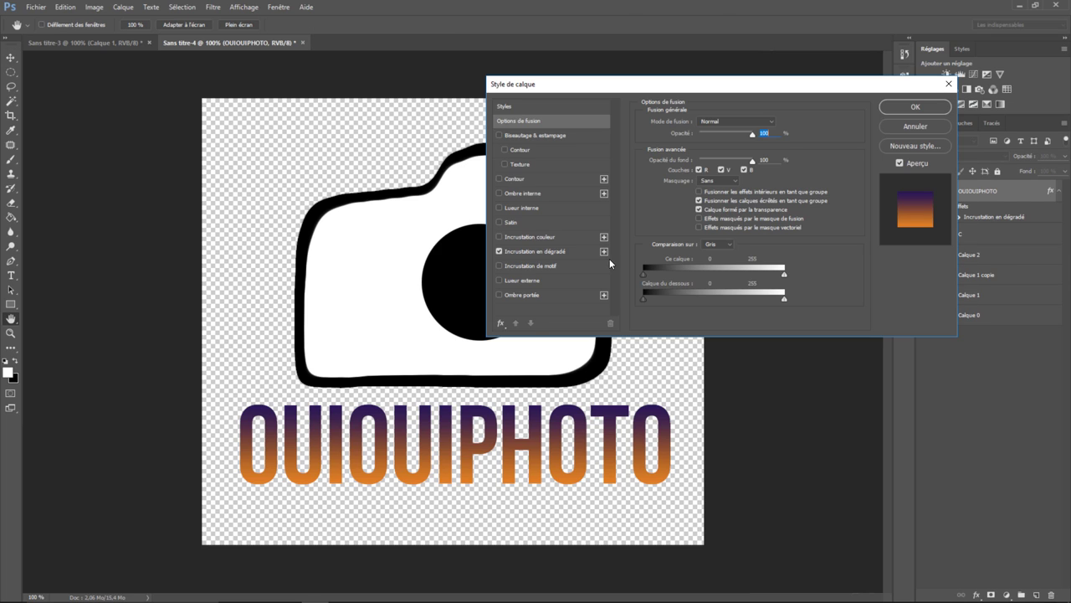
left_click(500, 178)
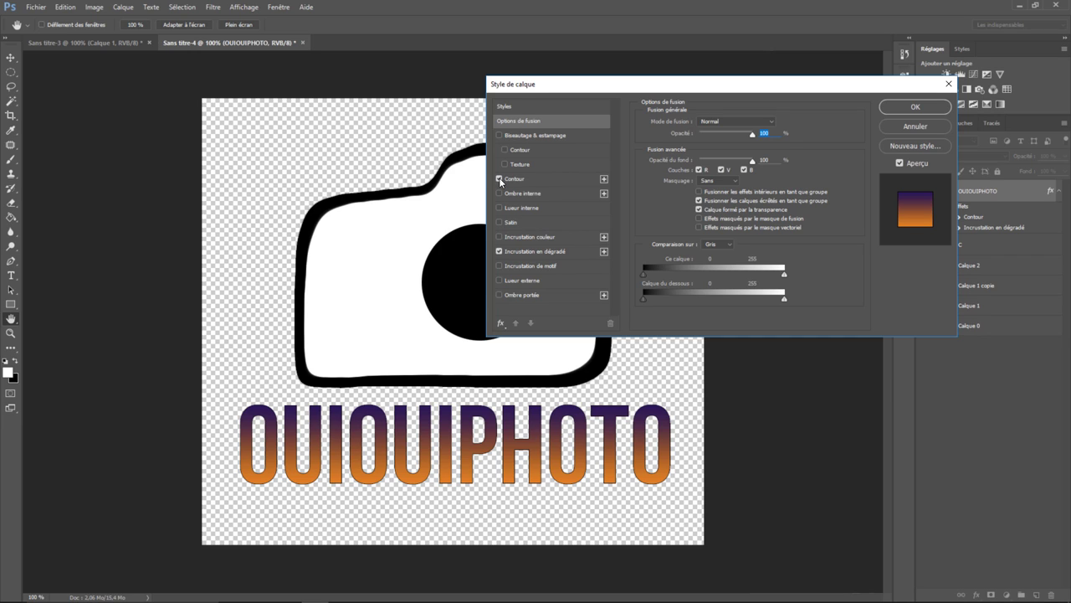
left_click(584, 179)
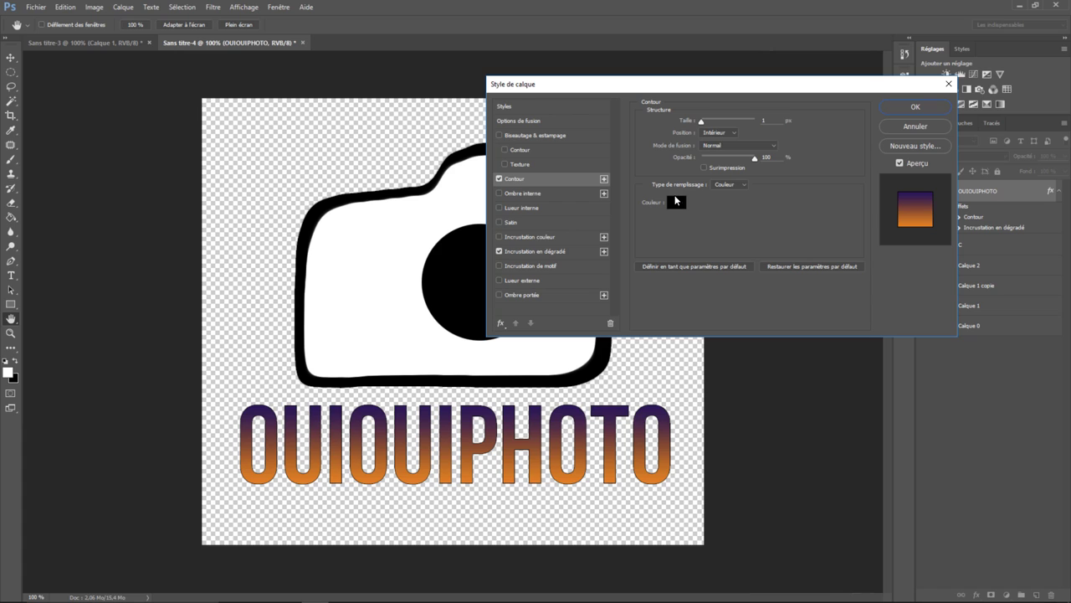
left_click(677, 203)
mouse_move(690, 328)
left_mouse_down()
mouse_move(769, 279)
mouse_move(622, 421)
left_mouse_up()
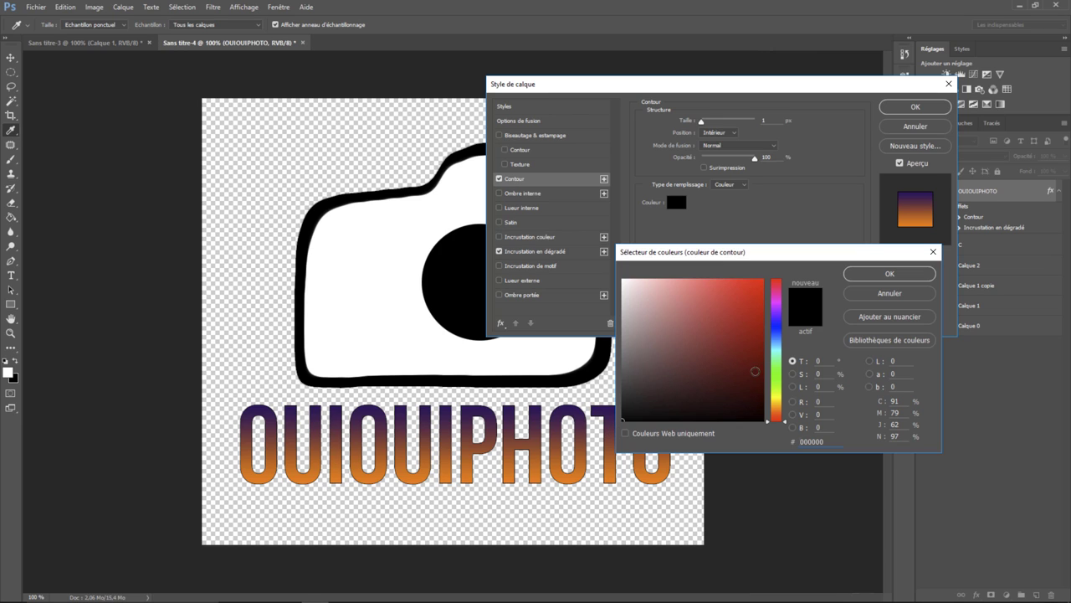
mouse_move(780, 373)
left_mouse_down()
mouse_move(781, 329)
mouse_move(763, 279)
left_mouse_up()
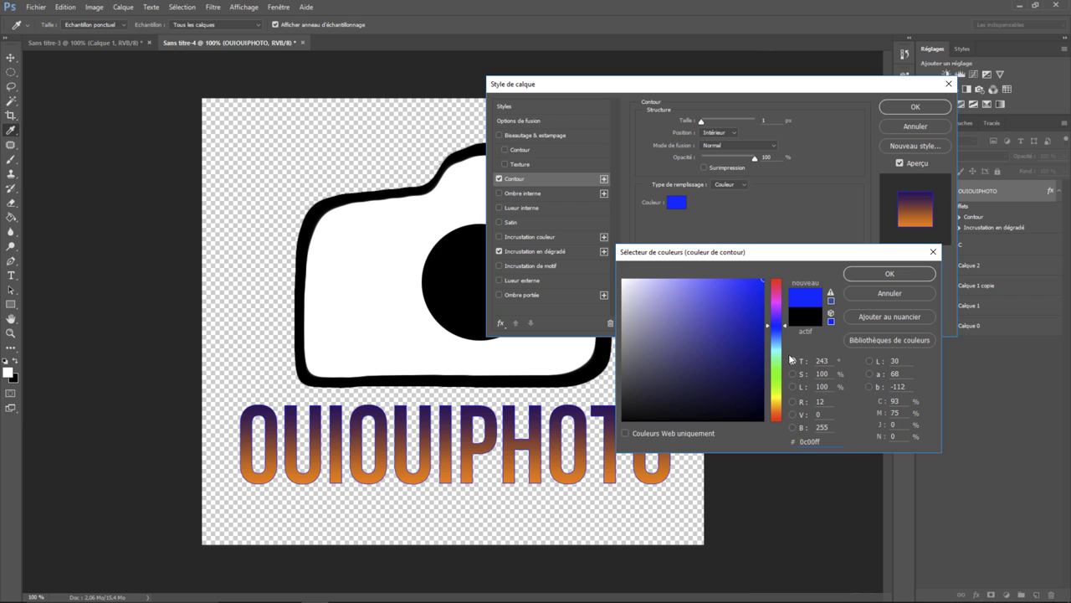
left_click(890, 273)
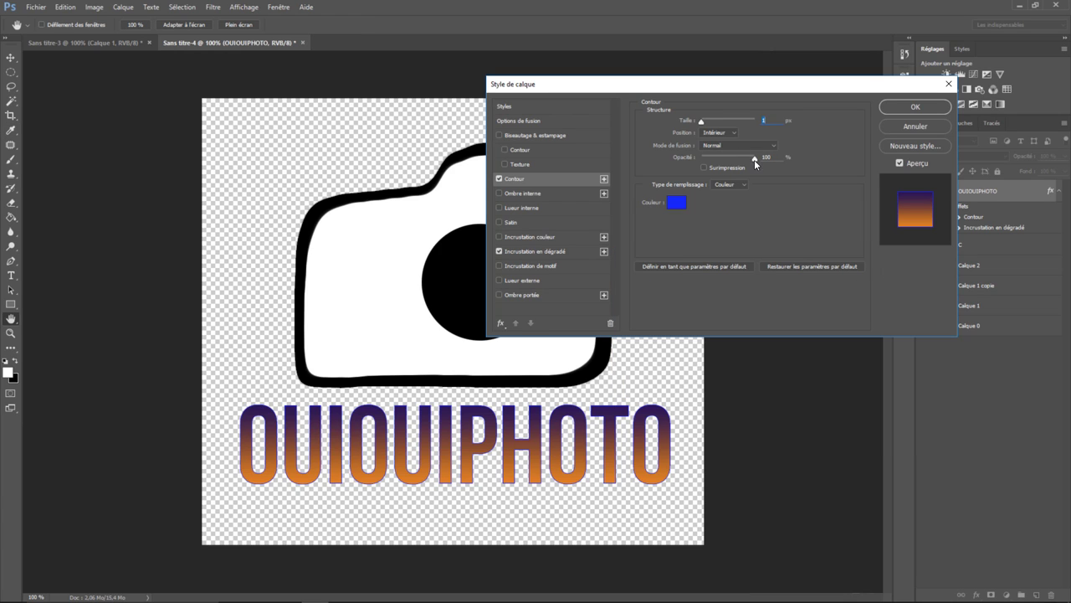
Set the stroke to 100% opacity and 2 px size.
mouse_move(755, 158)
left_mouse_down()
mouse_move(701, 164)
mouse_move(781, 166)
mouse_move(731, 167)
left_mouse_up()
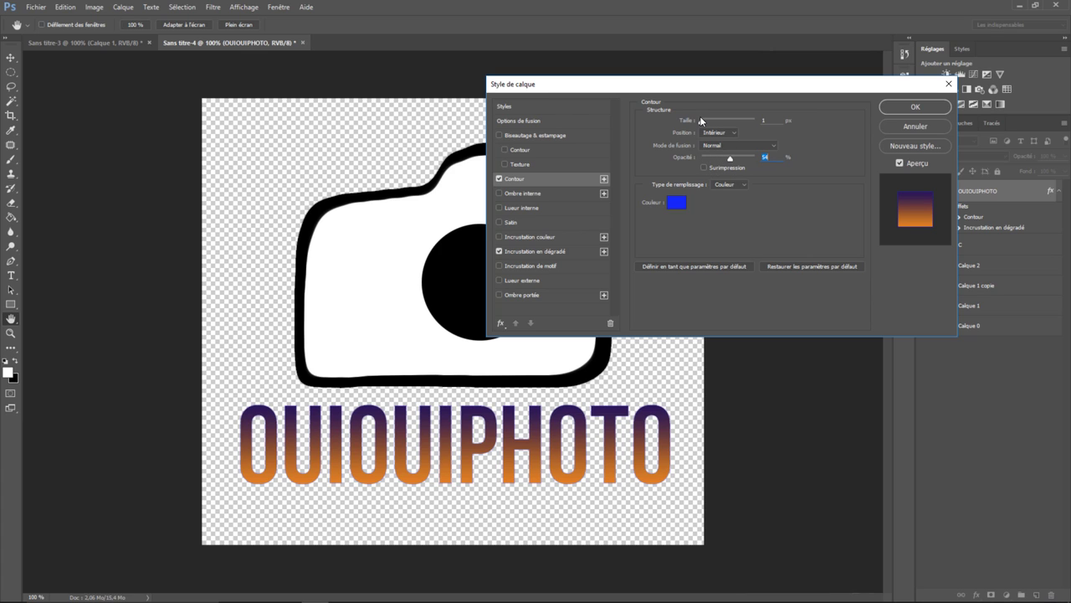
mouse_move(702, 124)
left_mouse_down()
mouse_move(765, 121)
mouse_move(703, 124)
left_mouse_up()
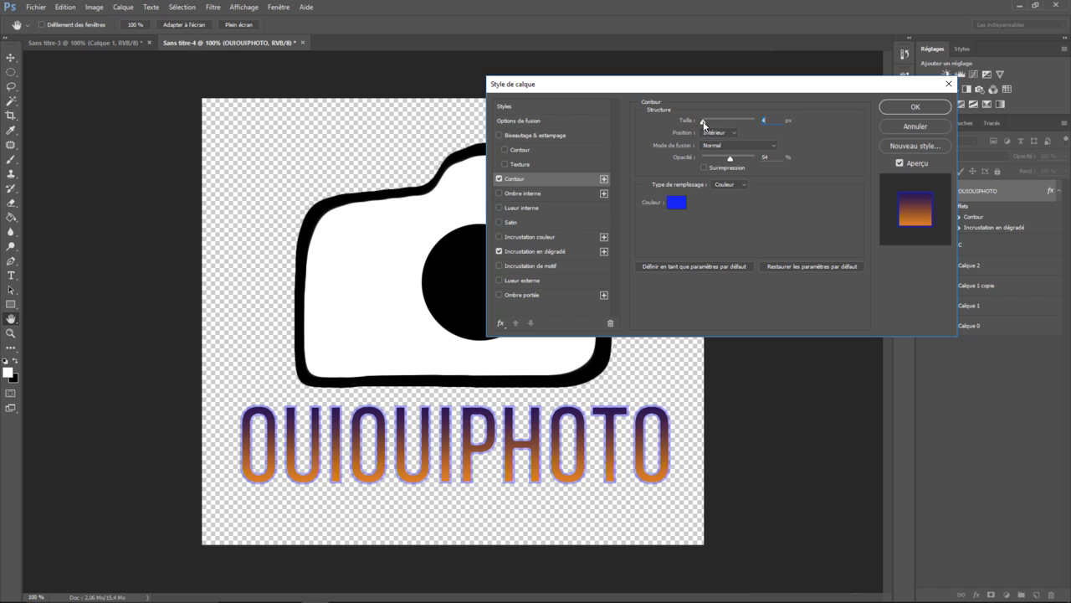
left_click_drag(731, 158, 800, 172)
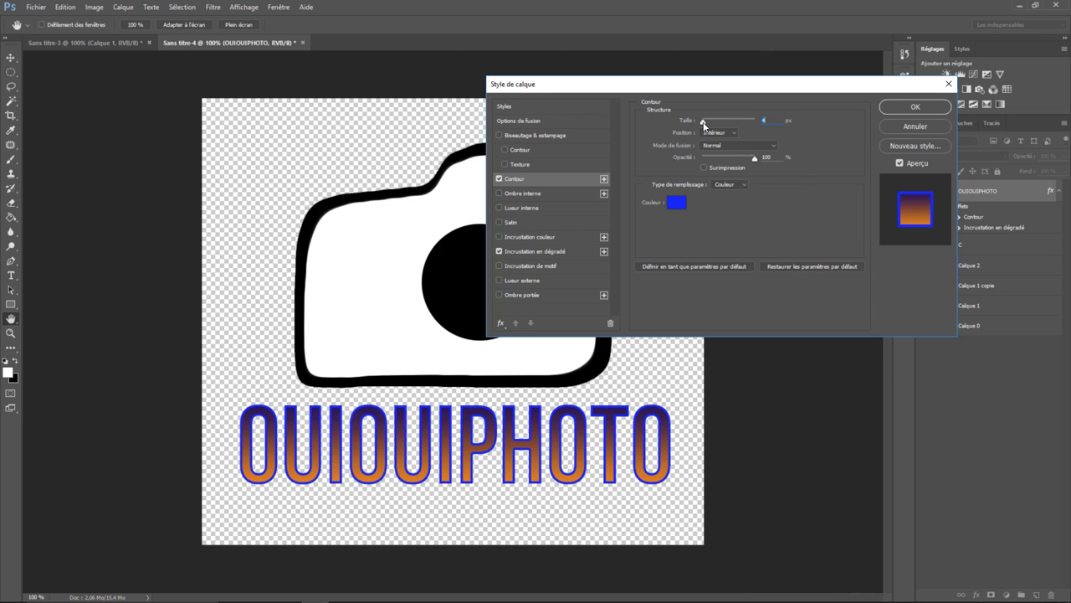
left_click_drag(702, 123, 702, 124)
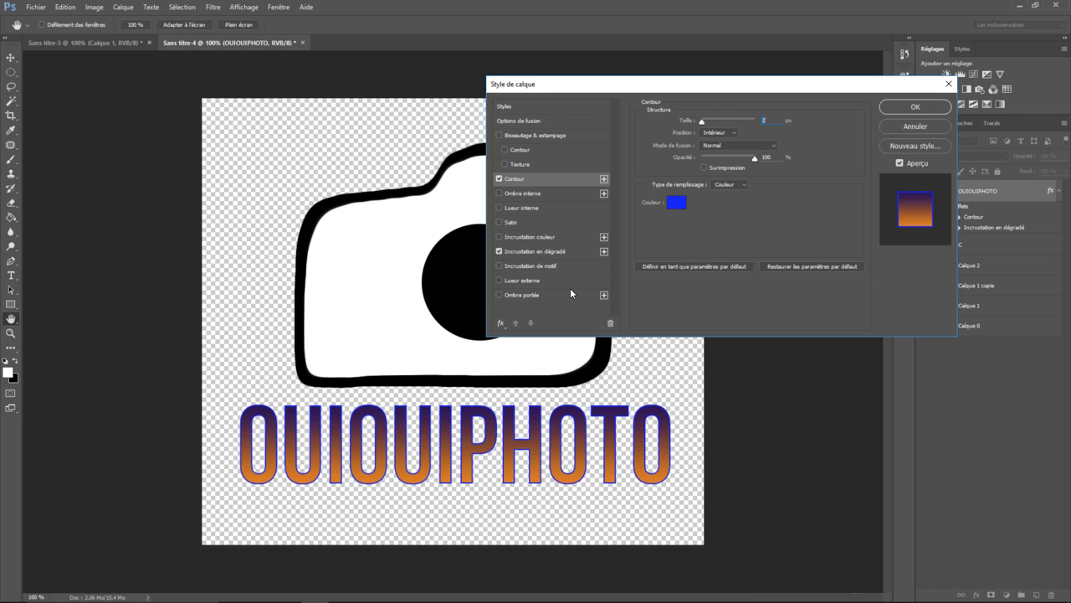
Add a drop shadow with a 10 px distance to the text and apply the style.
left_click(500, 295)
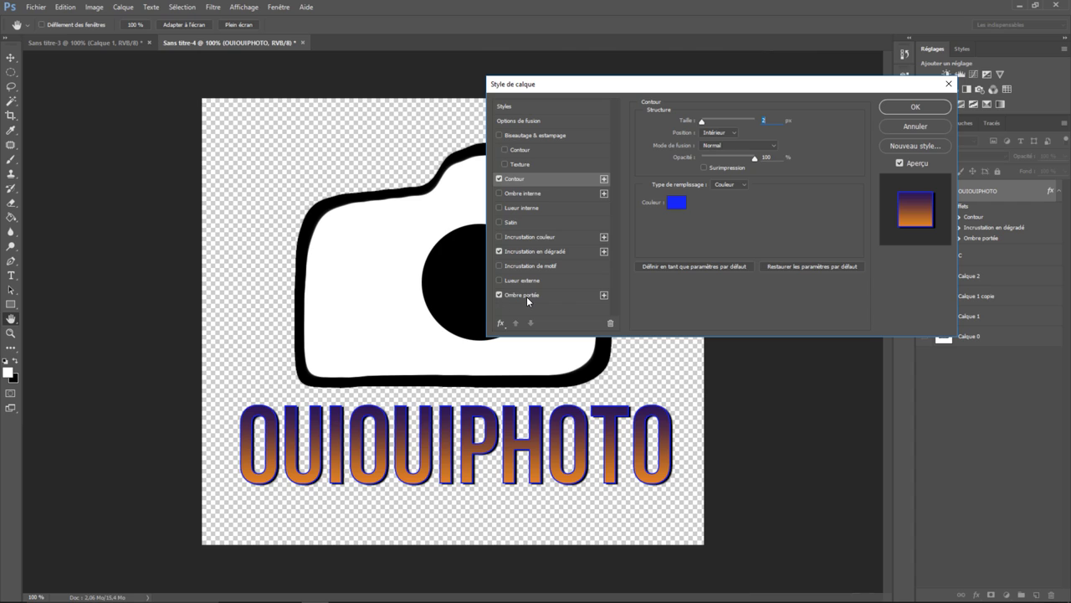
left_click(527, 295)
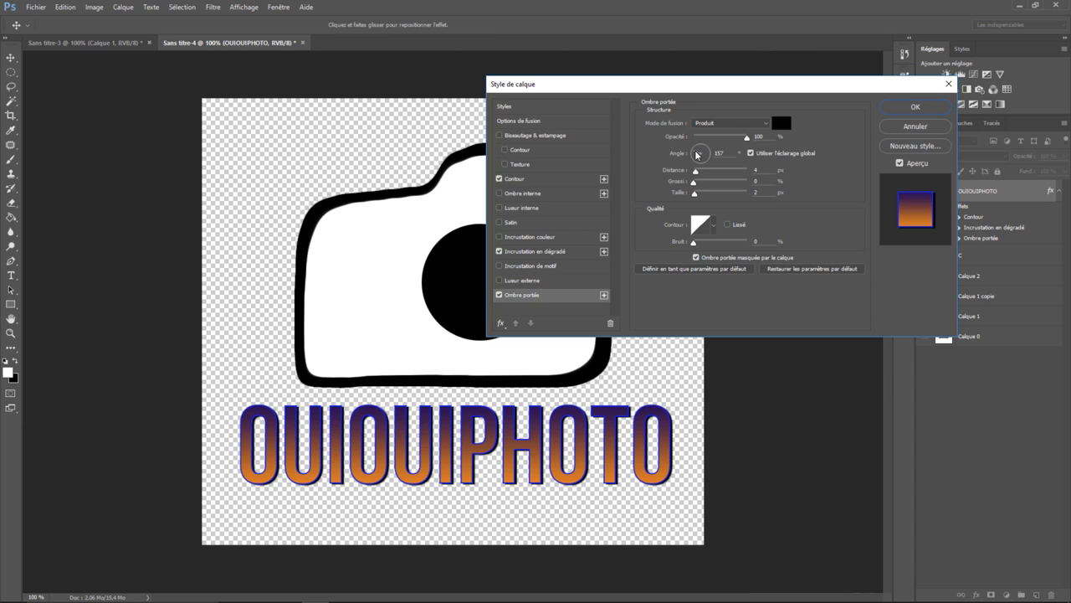
mouse_move(695, 171)
left_mouse_down()
mouse_move(706, 172)
mouse_move(699, 180)
left_mouse_up()
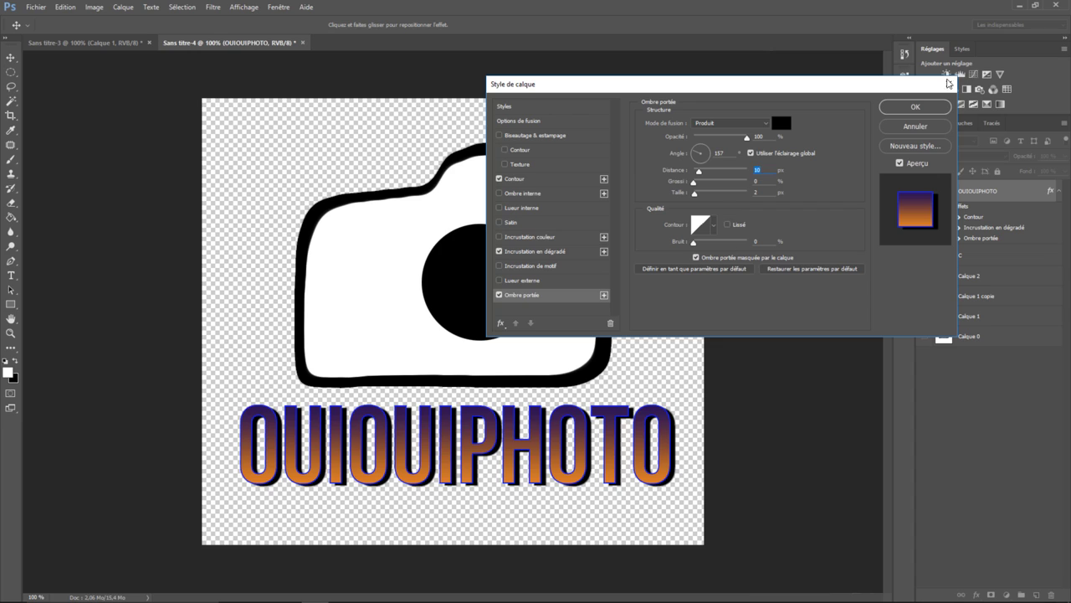
left_click(915, 106)
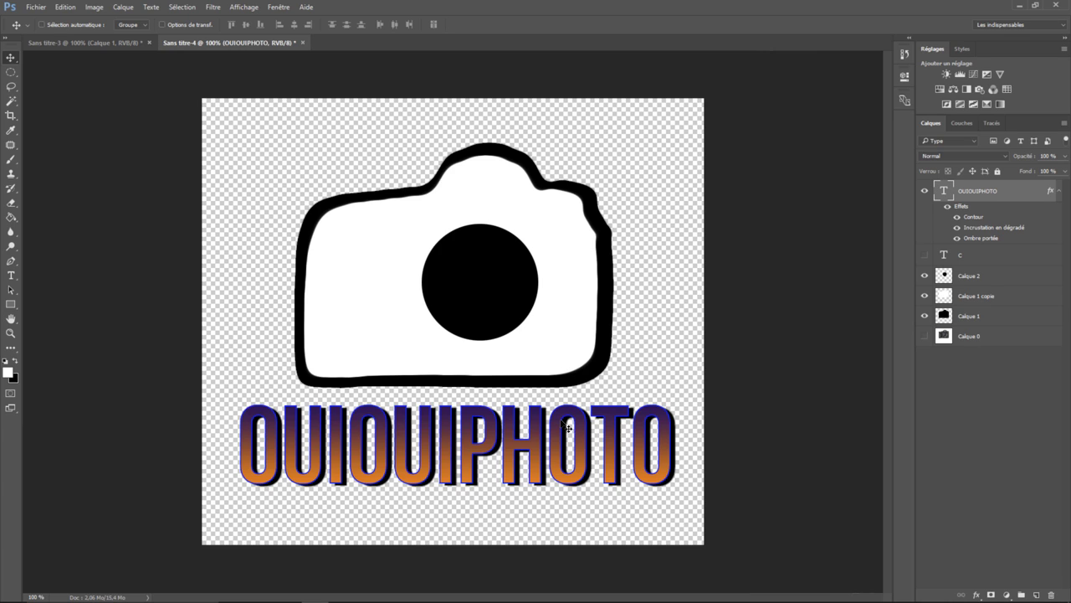
left_click(94, 41)
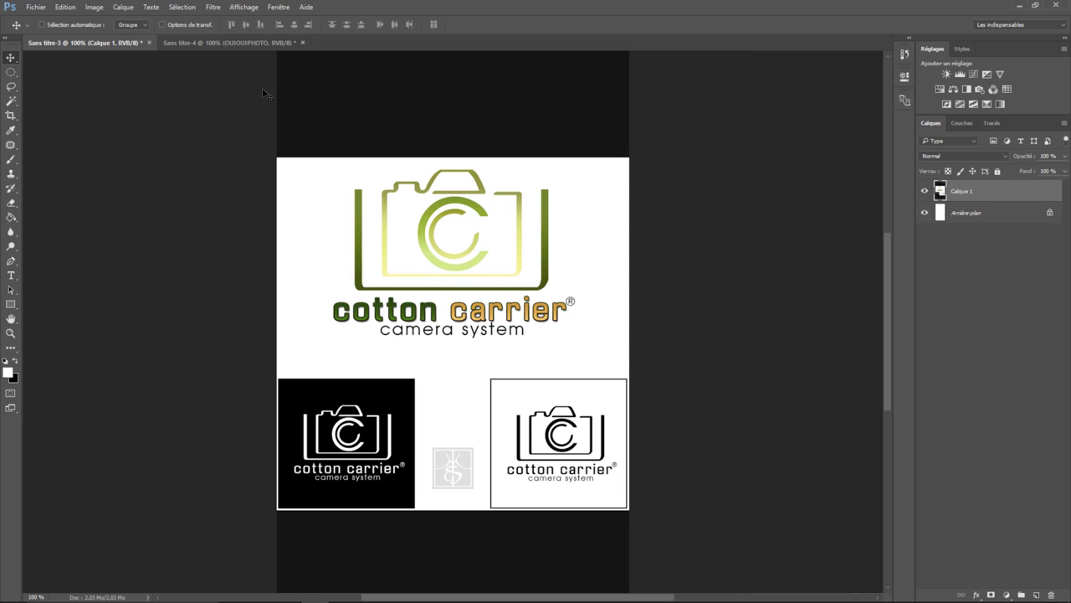
left_click(251, 41)
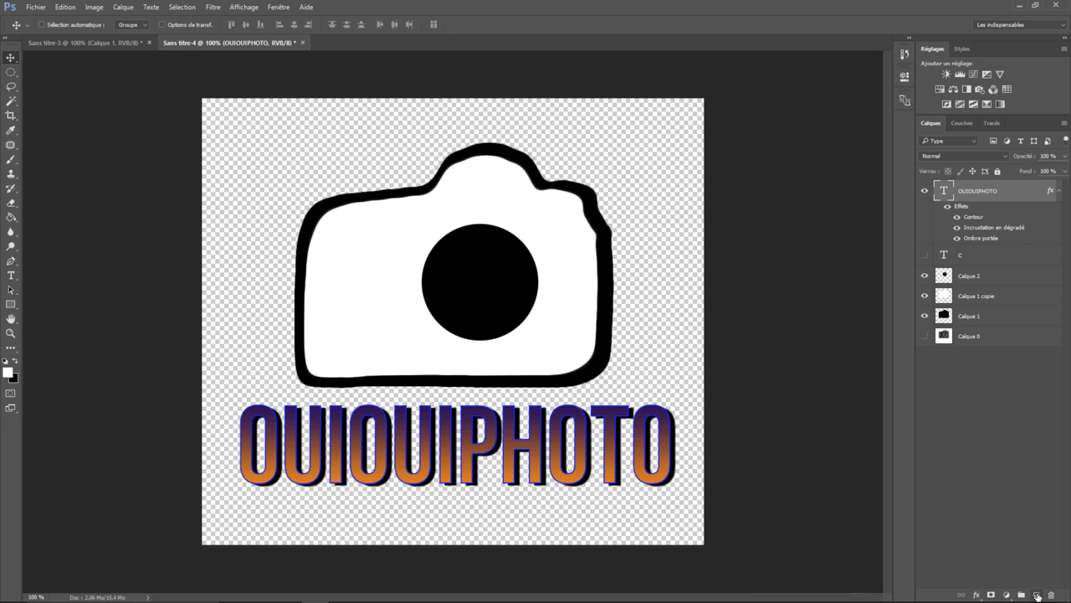
Add new empty layer Calque 3 and hide Calque 2, Calque 1 copie and Calque 1.
left_click(1036, 595)
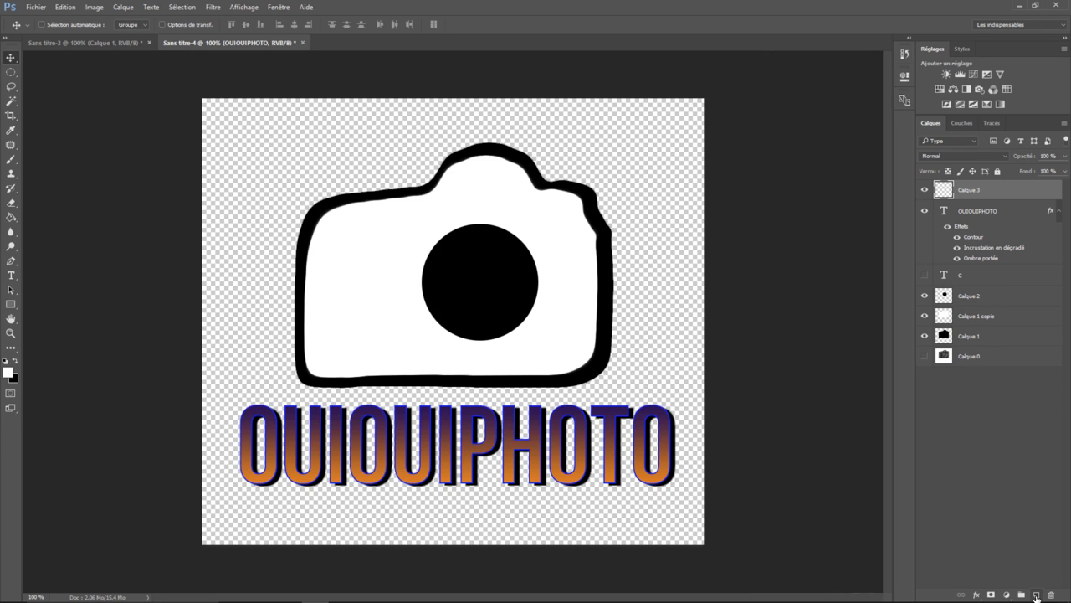
left_click(925, 296)
left_click(925, 316)
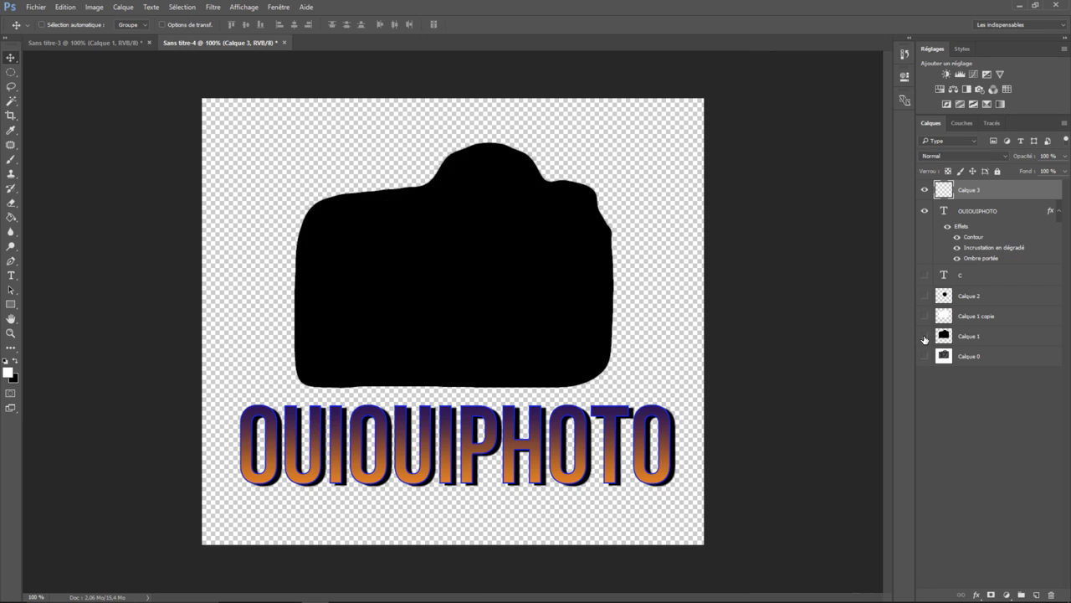
left_click(925, 335)
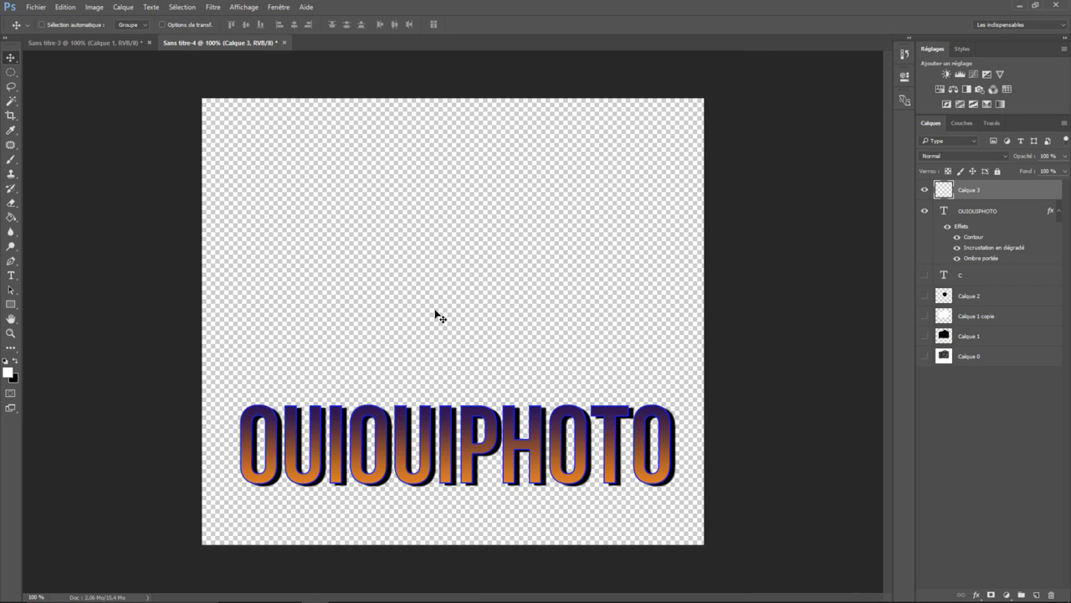
left_click(13, 74)
left_click(13, 74)
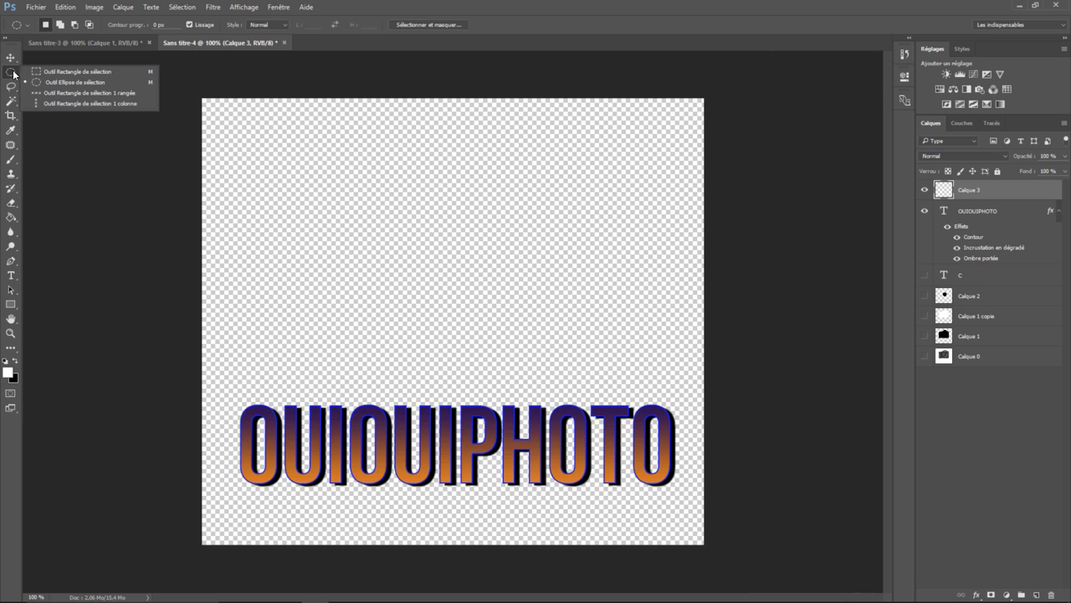
Fill a wide, horizontally centred rectangle above the text with black.
left_click(77, 74)
mouse_move(331, 204)
left_mouse_down()
mouse_move(593, 335)
mouse_move(599, 371)
left_mouse_up()
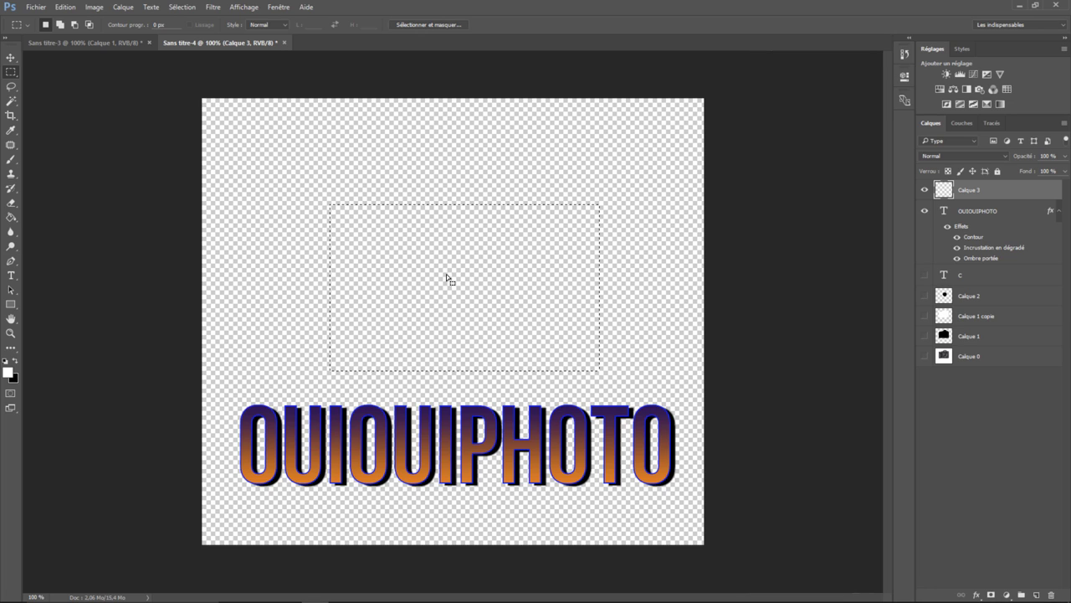
left_click_drag(462, 278, 453, 266)
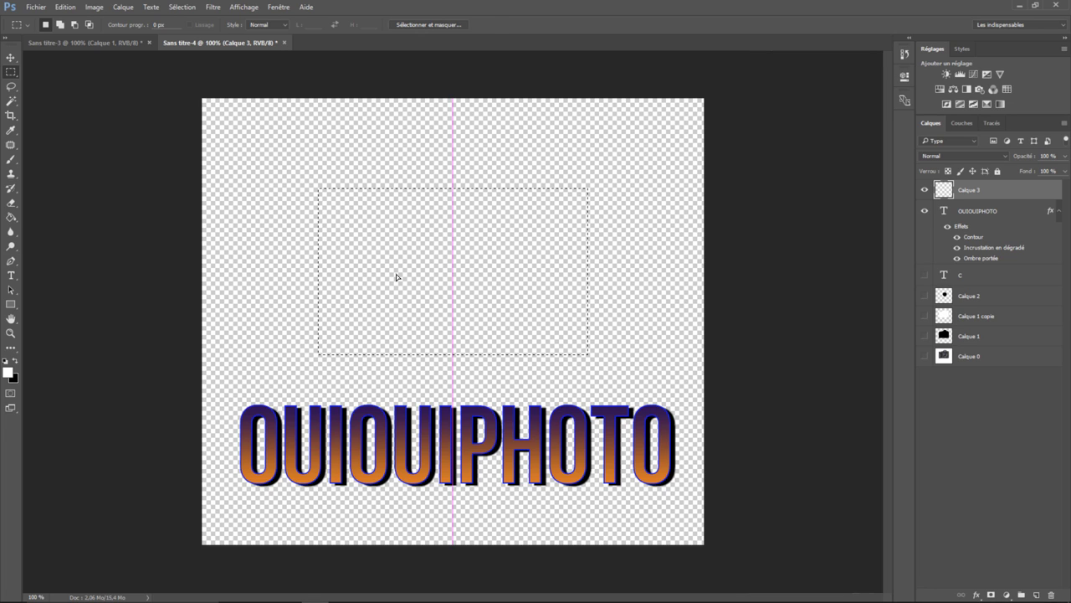
left_click(66, 6)
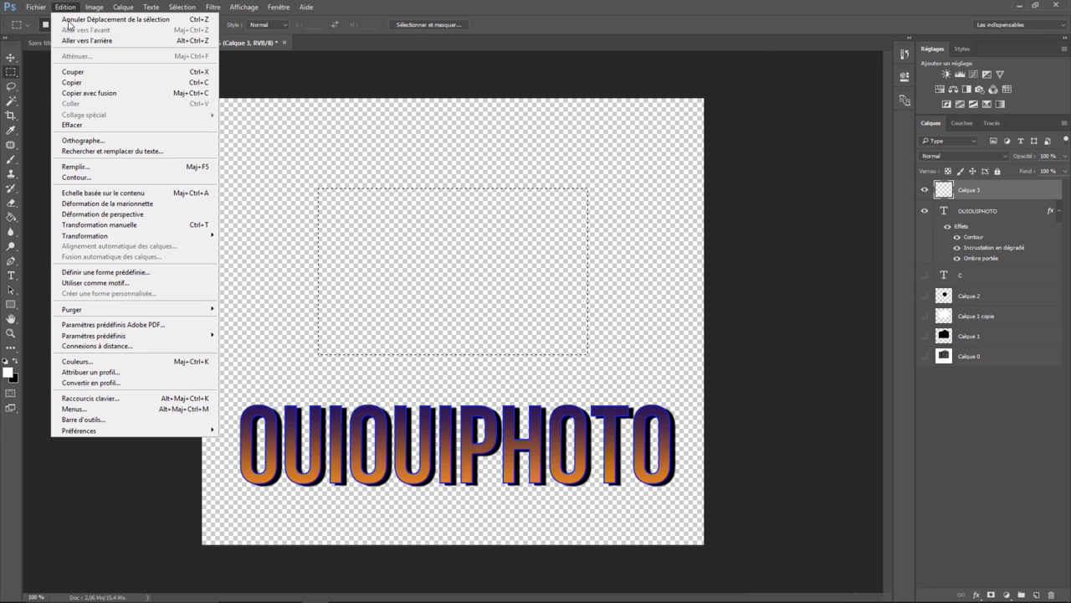
left_click(87, 171)
left_click(804, 241)
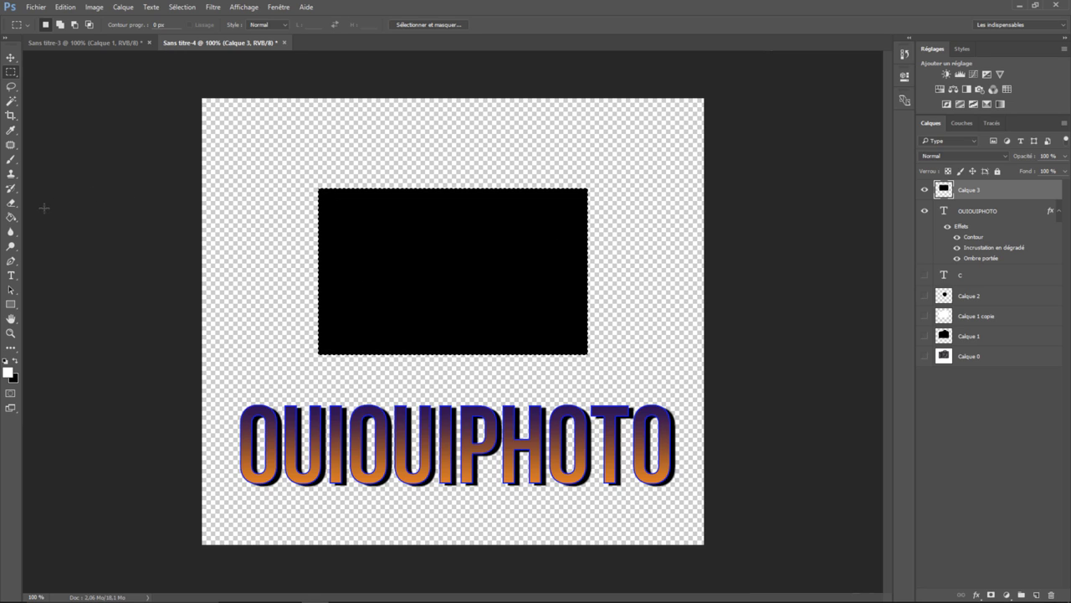
Fill a small block on the rectangle's top-right edge with black.
left_click_drag(528, 176, 568, 198)
left_click(65, 7)
left_click(76, 166)
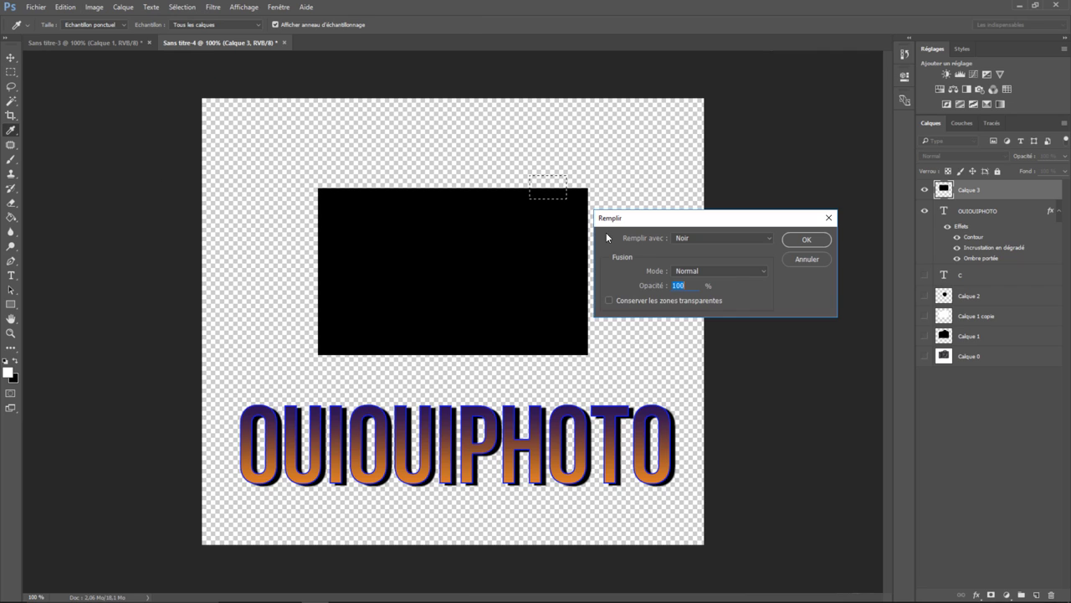
left_click(806, 239)
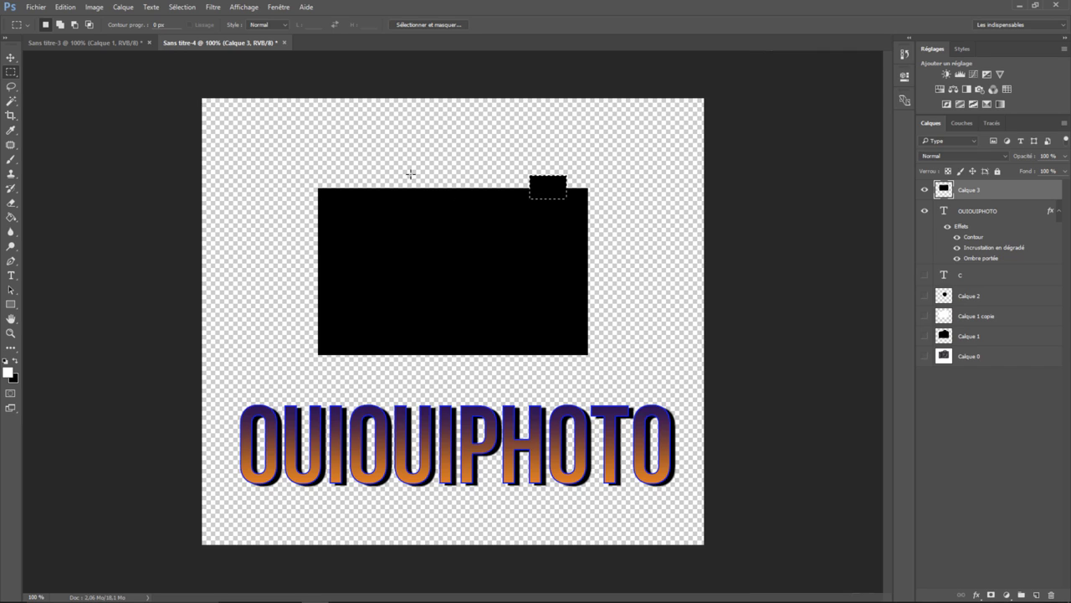
Lasso a trapezoid hump on the rectangle's top, fill it black, and deselect.
left_click(11, 86)
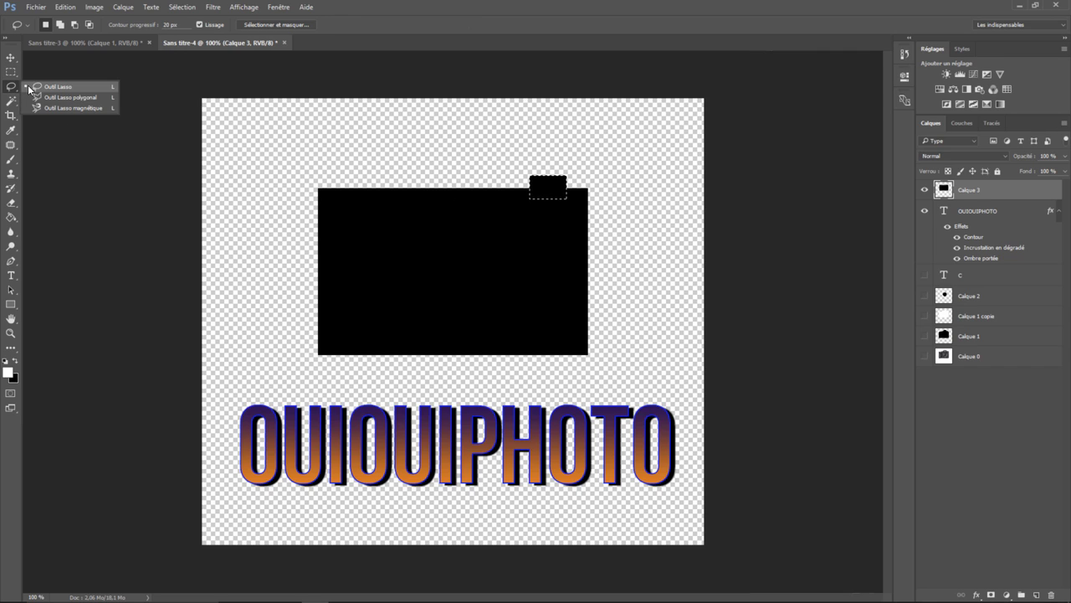
left_click(63, 97)
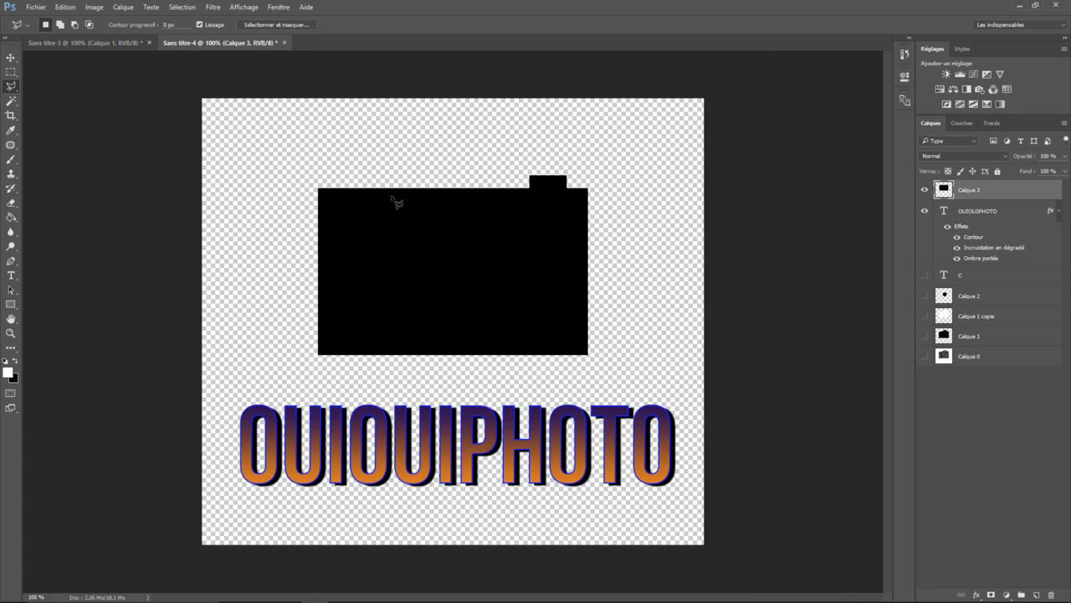
left_click(392, 195)
left_click(434, 167)
left_click(478, 166)
left_click(509, 195)
double_click(417, 201)
left_click(65, 6)
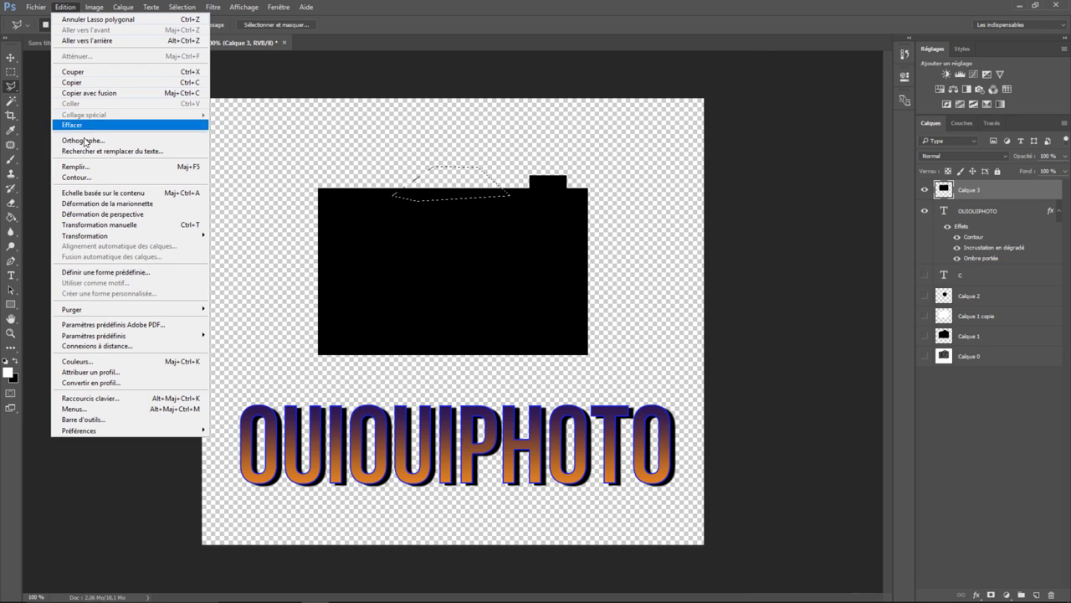
left_click(86, 168)
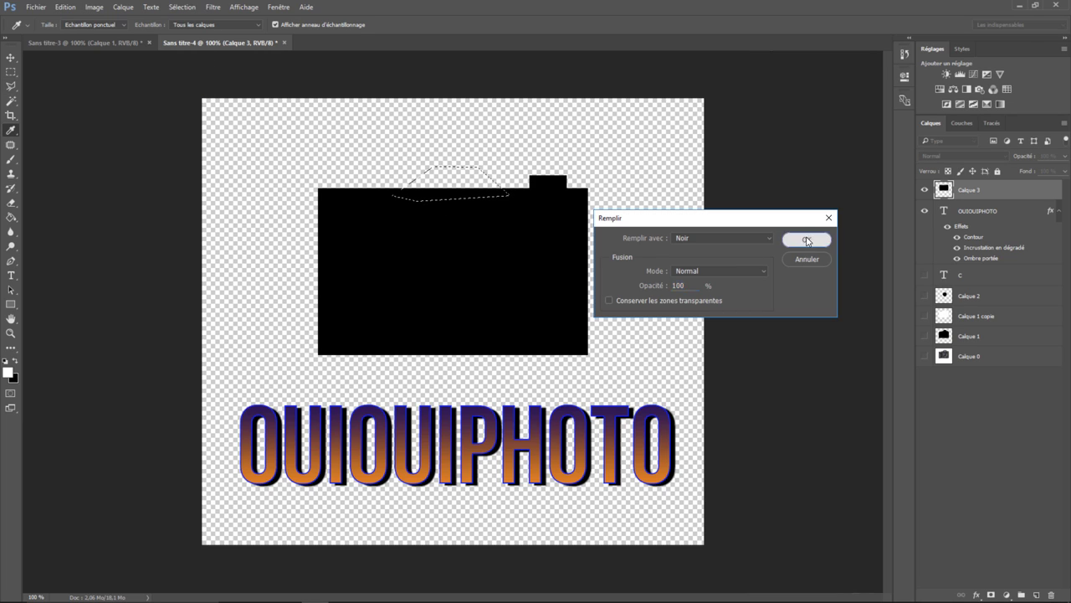
left_click(805, 240)
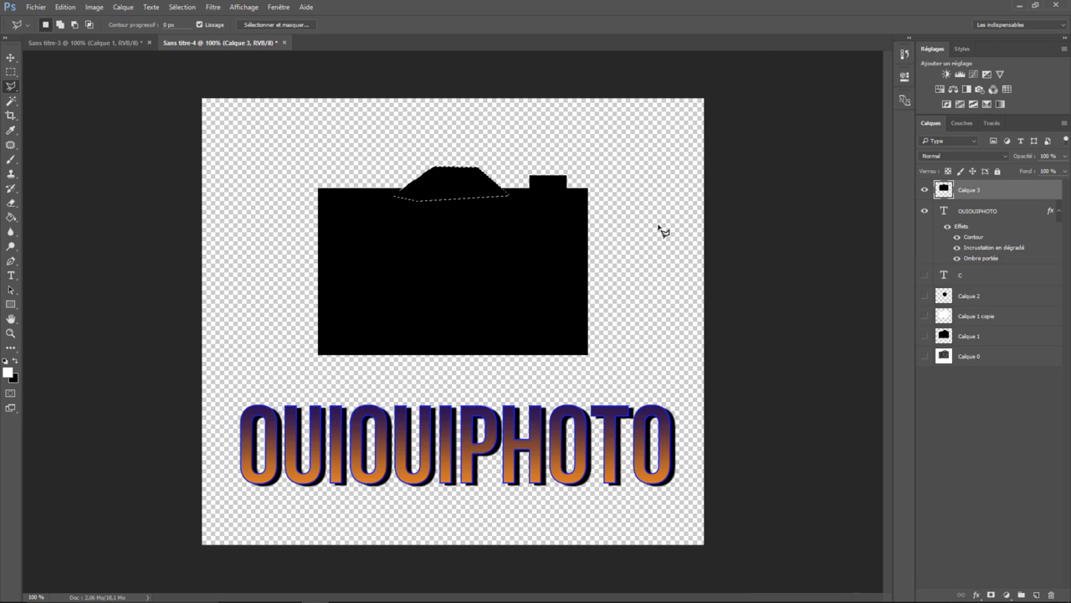
key("ctrl+d")
Hide Calque 3 and show Calque 2, Calque 1 and Calque 1 copie, briefly rechecking Calque 3.
left_click(926, 194)
left_click(924, 296)
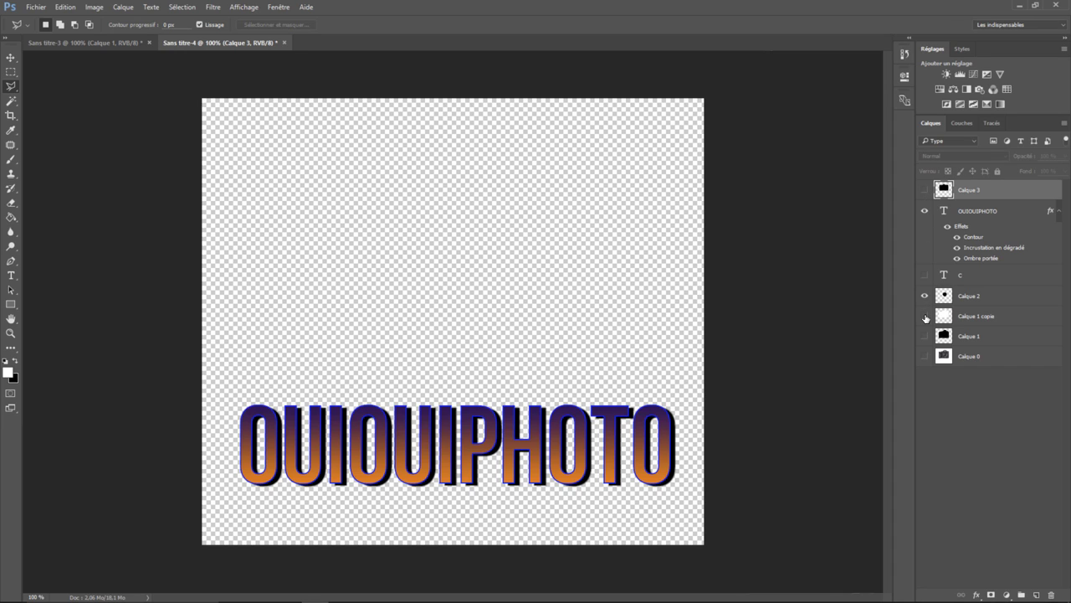
left_click(925, 336)
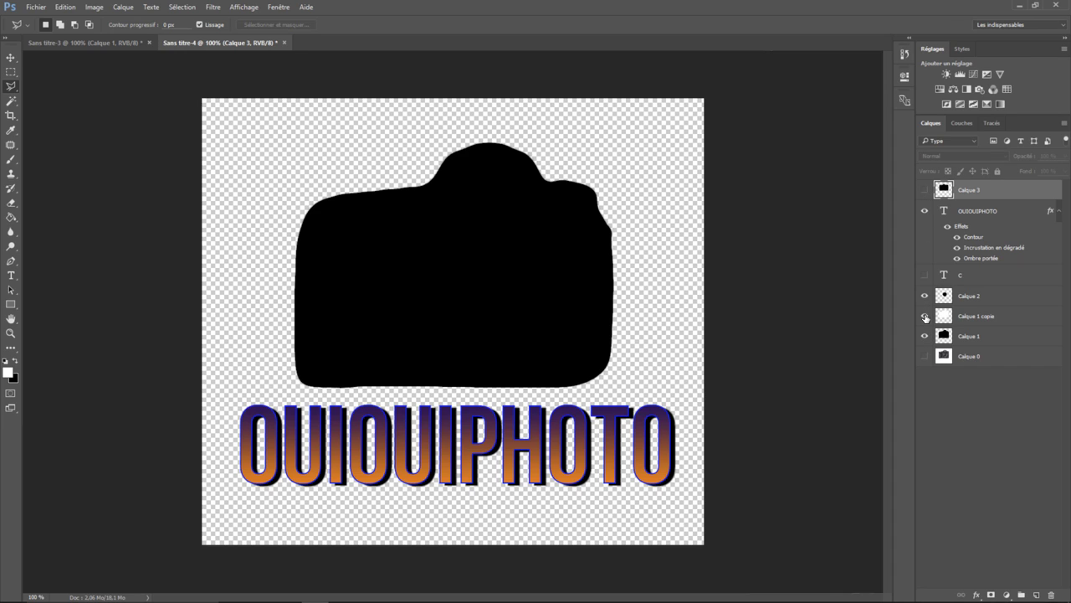
left_click(925, 317)
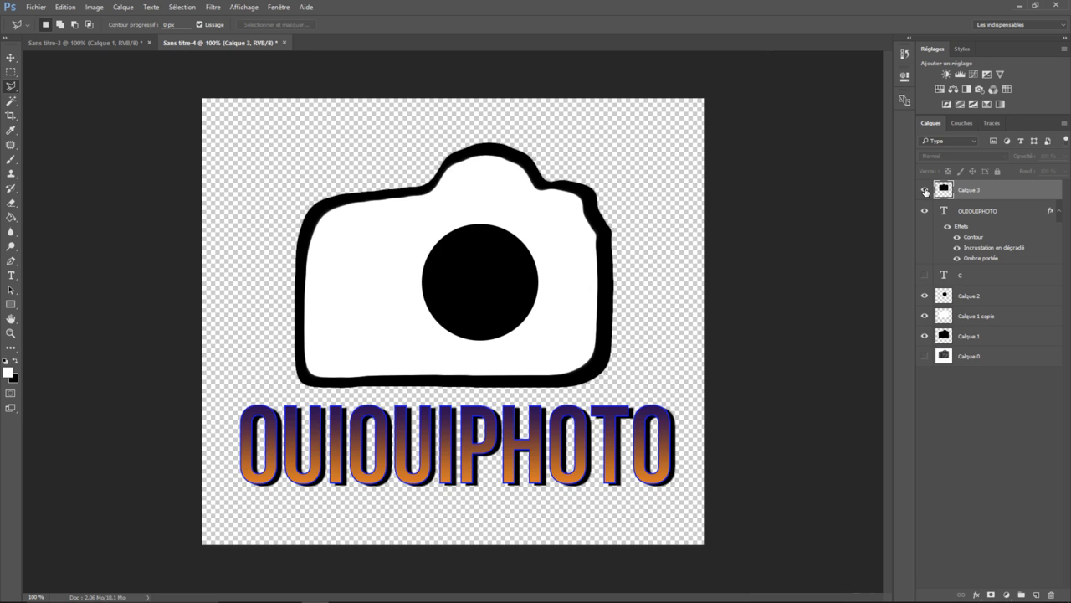
left_click(925, 190)
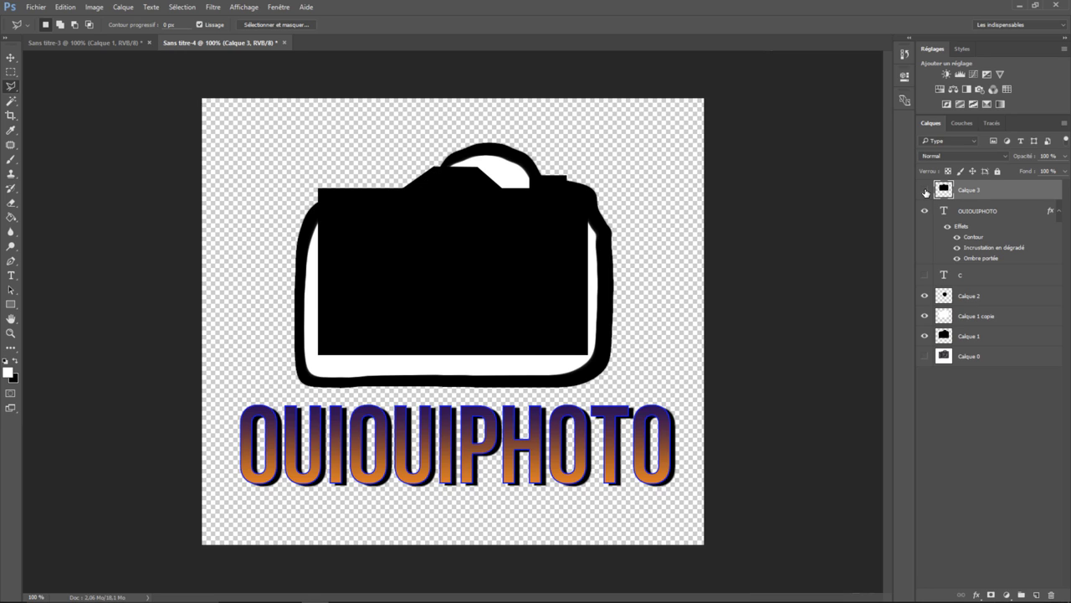
left_click(924, 191)
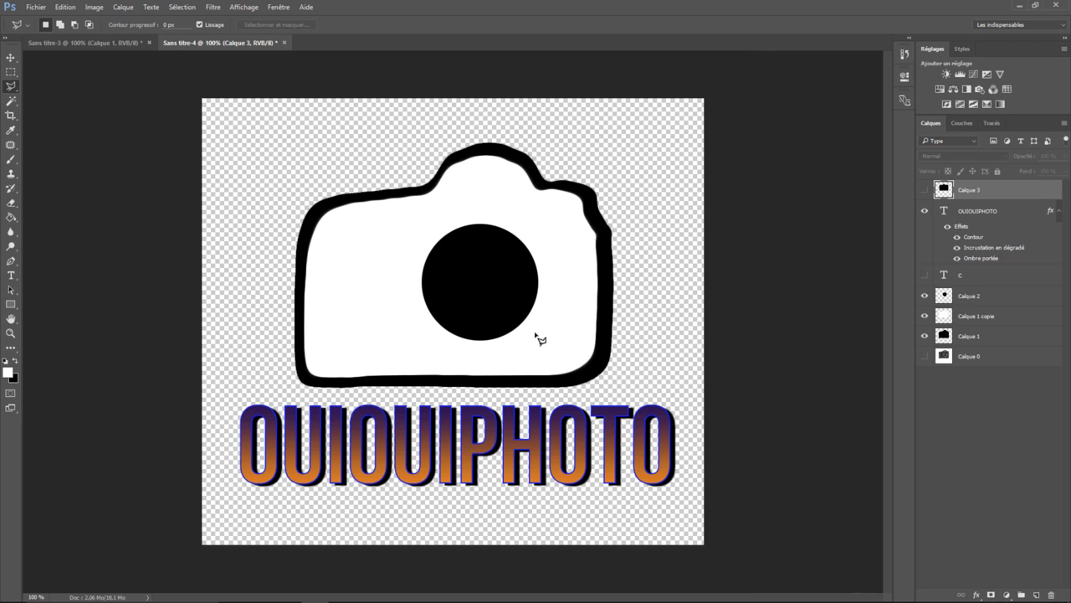